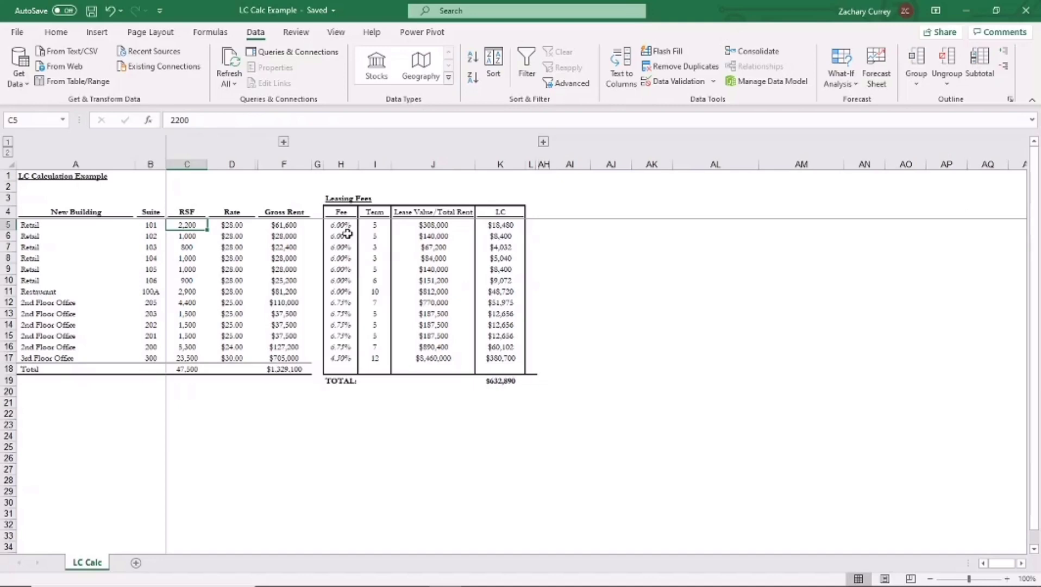
- Highlight the space-type list A5:A17, then the office rows and Total in A12:A18
key(Left)
key(Left)
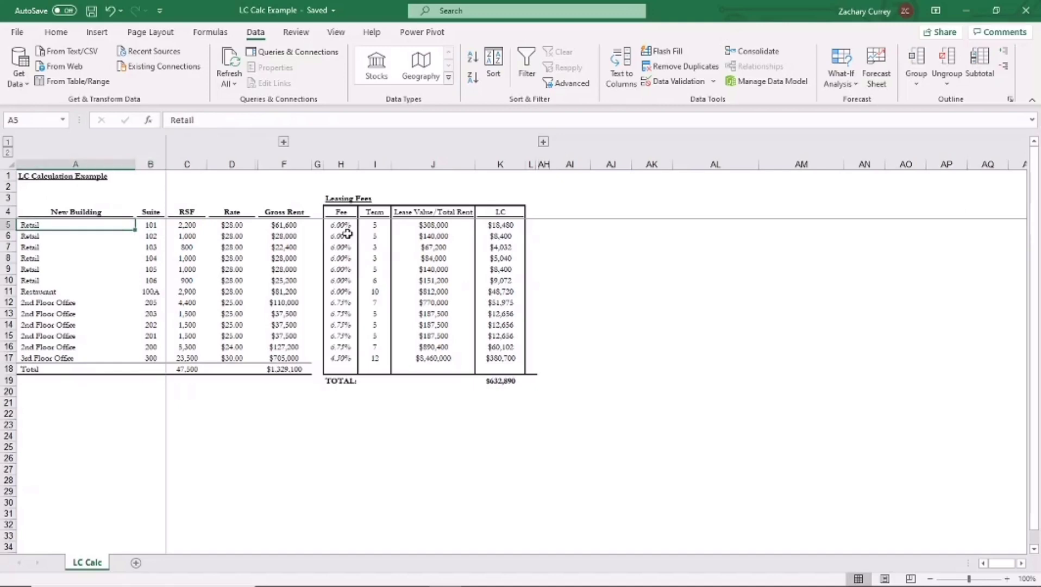
key(ctrl+shift+Down)
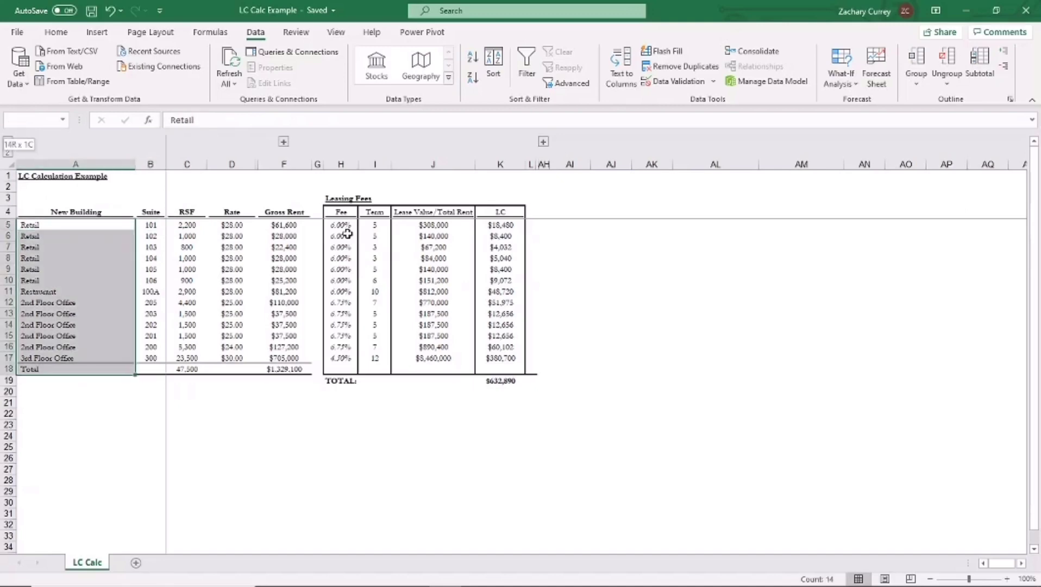
key(shift+Up)
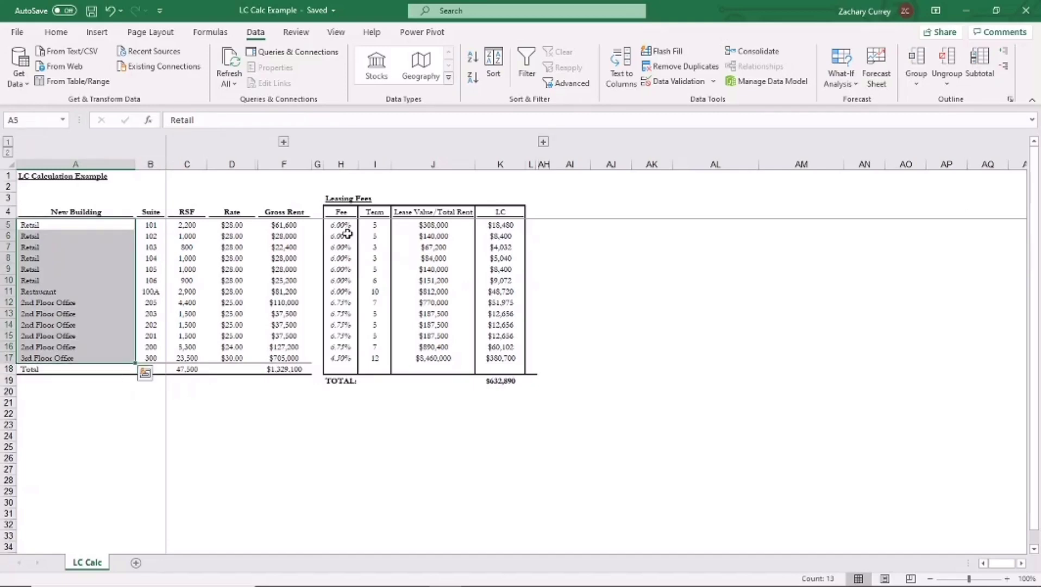
key(Left)
key(ctrl+Down)
key(Up)
key(Up)
key(Up)
key(Up)
key(Up)
key(Up)
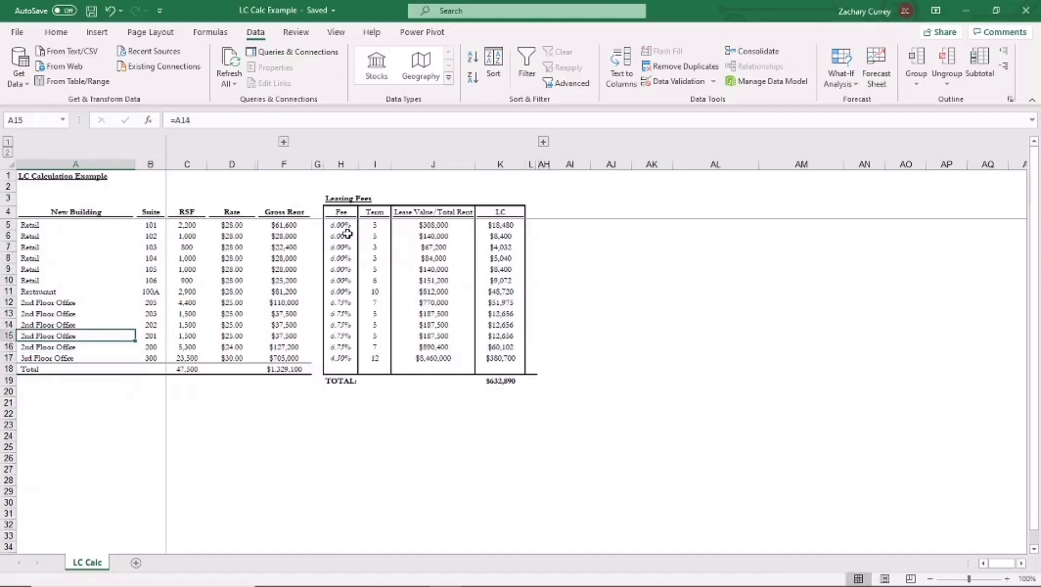
key(ctrl+shift+Down)
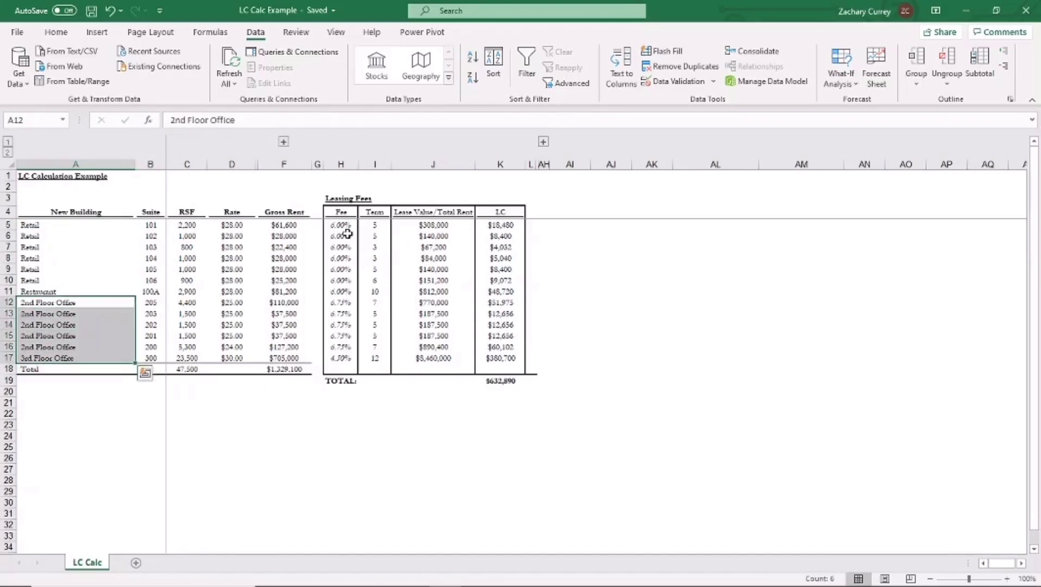
key(Up)
key(Up)
key(Up)
- Check the RSF column, from the C18 total back to the 2,200 RSF in C5
key(Up)
key(Up)
key(Right)
key(Up)
key(Up)
key(Right)
key(ctrl+Down)
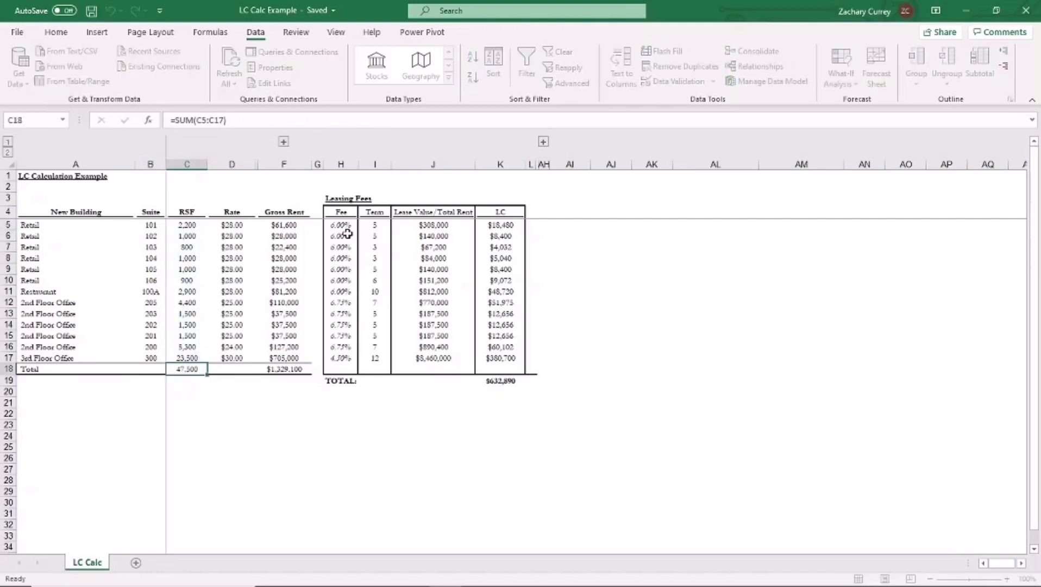
key(Up)
key(ctrl+Up)
key(F2)
key(Return)
- Review row 5's $28.00 rate, Gross Rent formula in F5, 6% fee and 5-year term
key(Right)
key(Up)
key(Down)
key(Down)
key(Right)
key(Up)
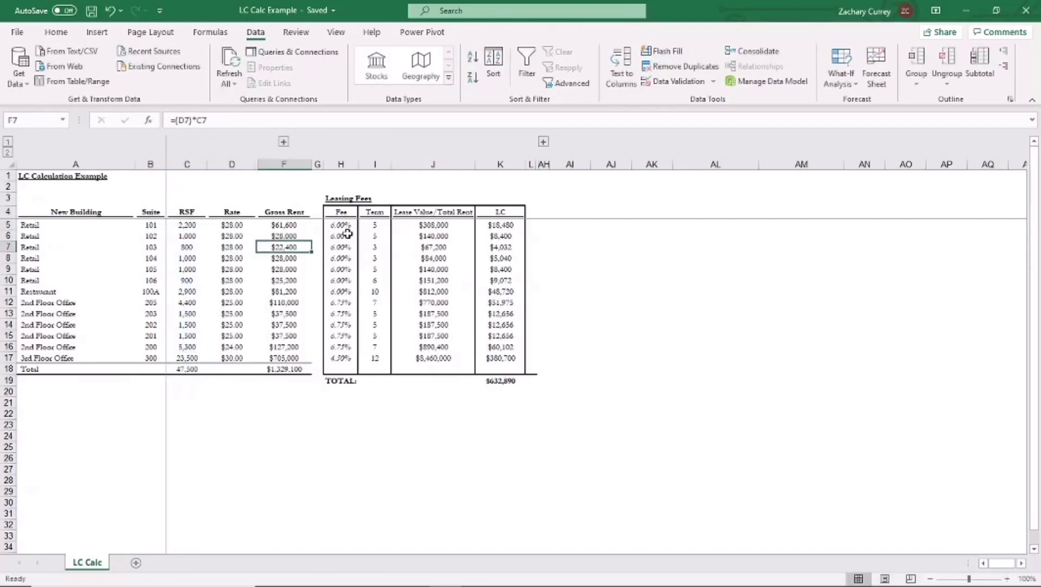
key(Up)
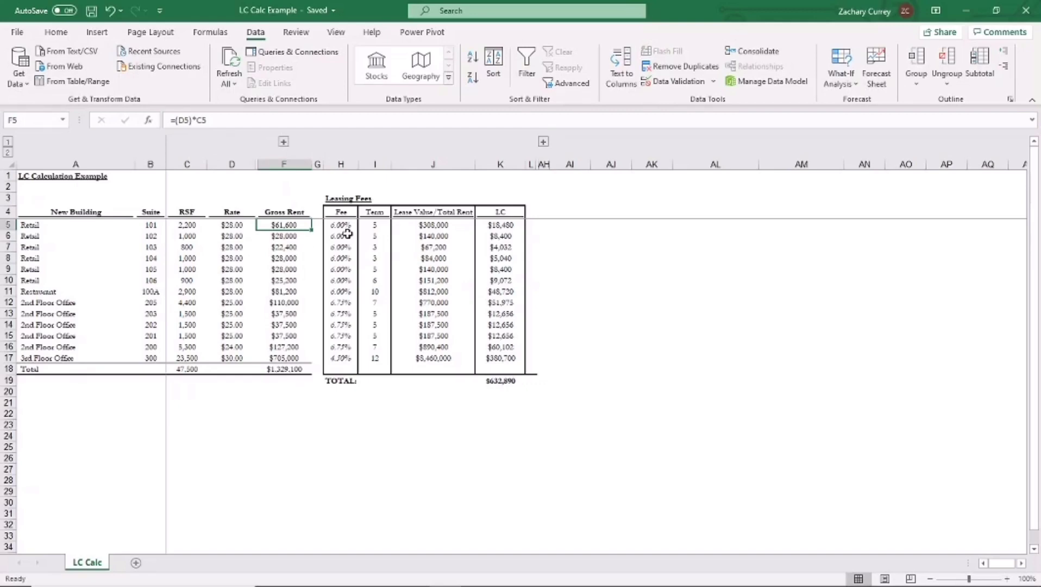
key(Right)
key(Right)
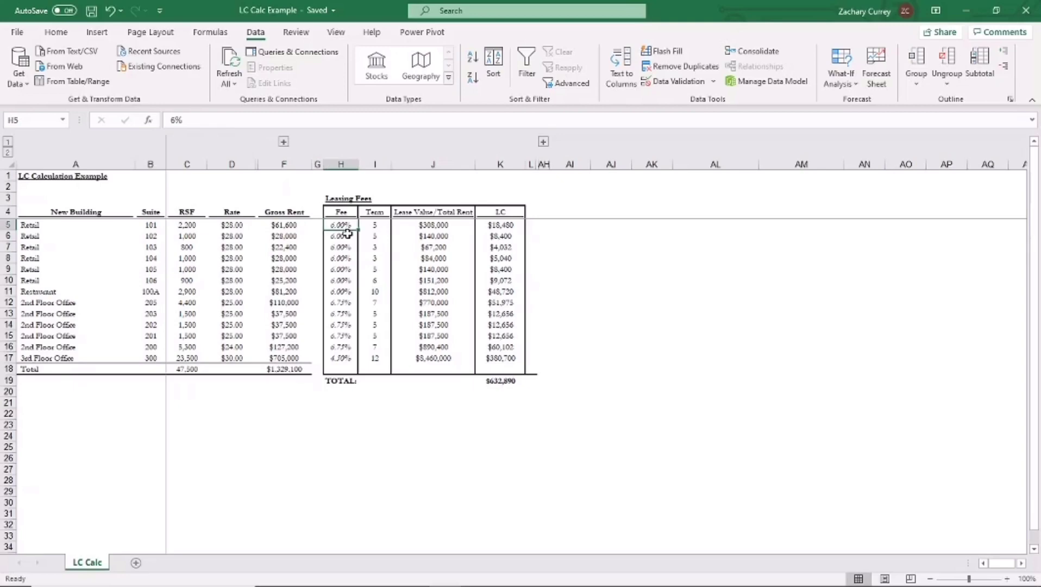
key(Right)
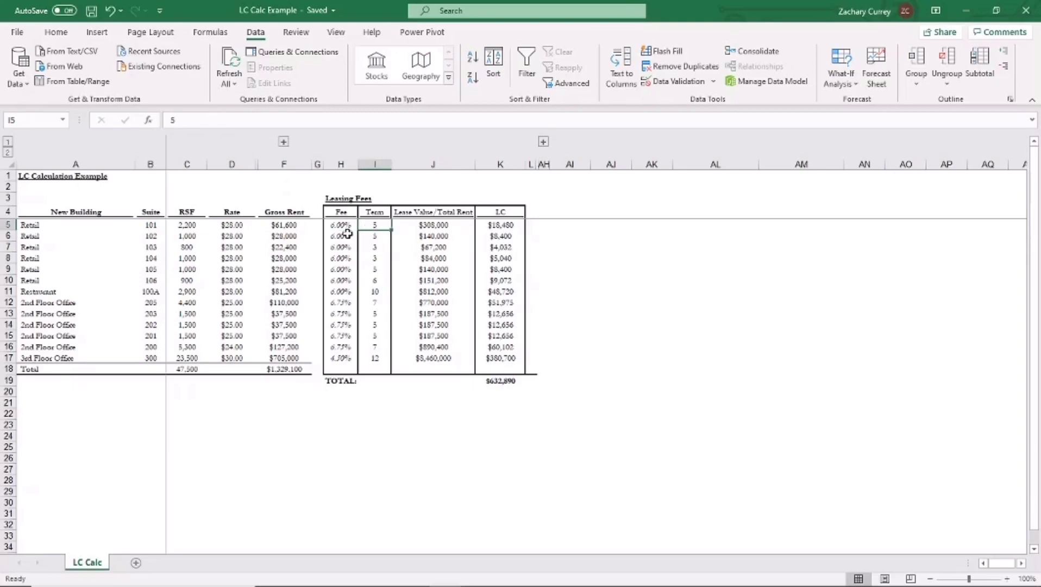
- Walk back across row 5's inputs: 2,200 RSF, $28.00 rate, term and 6% fee
key(Left)
key(Left)
key(Left)
key(Left)
key(Left)
key(F2)
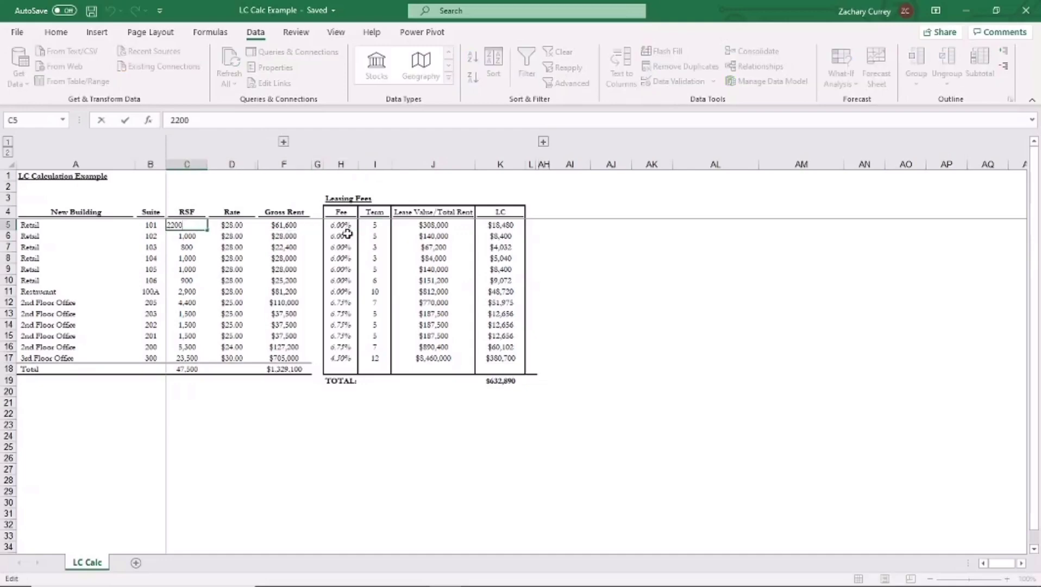
key(Escape)
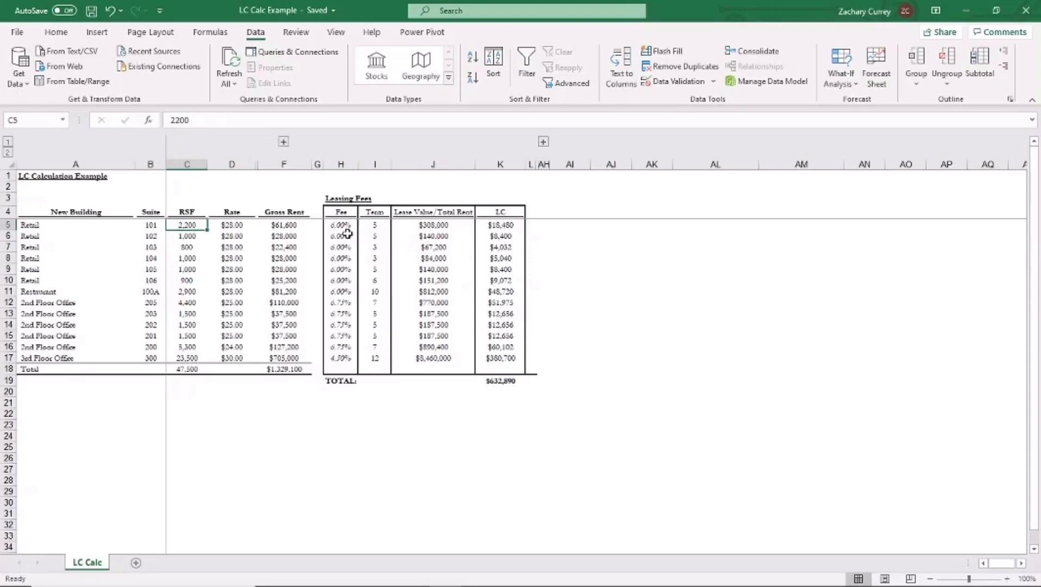
key(Right)
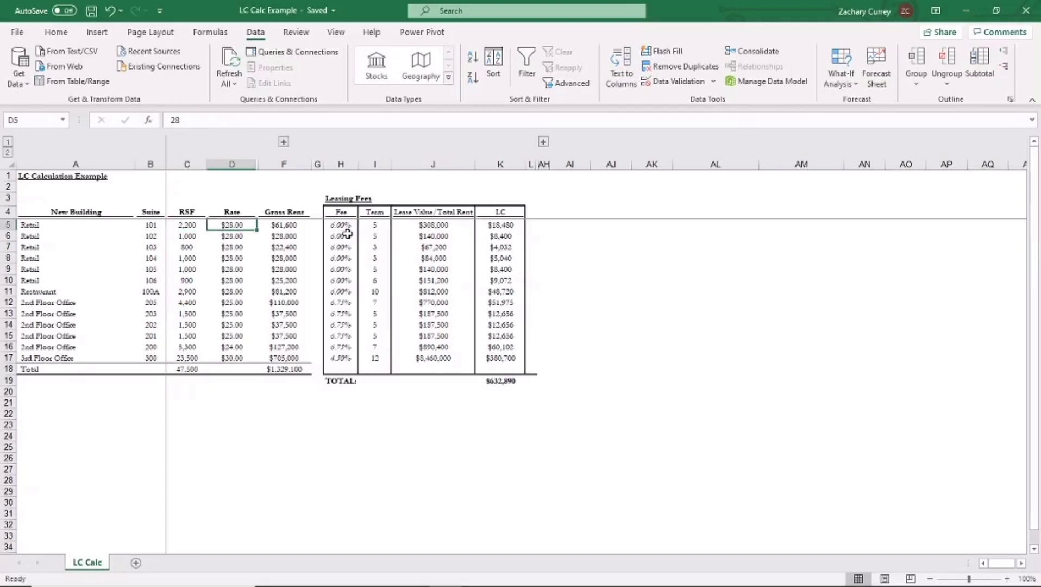
key(Right)
key(Right)
key(Right)
key(Right)
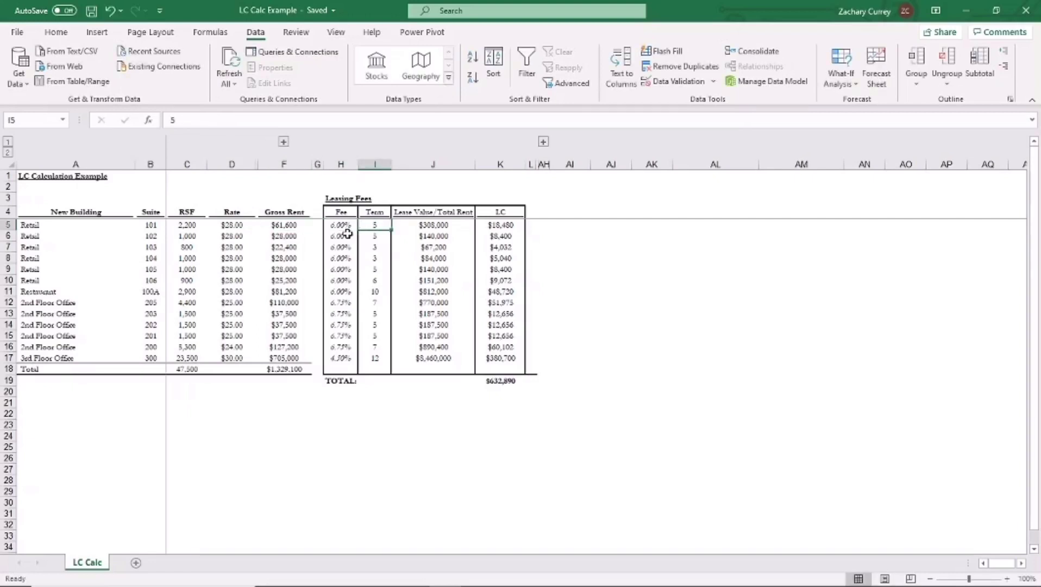
key(Left)
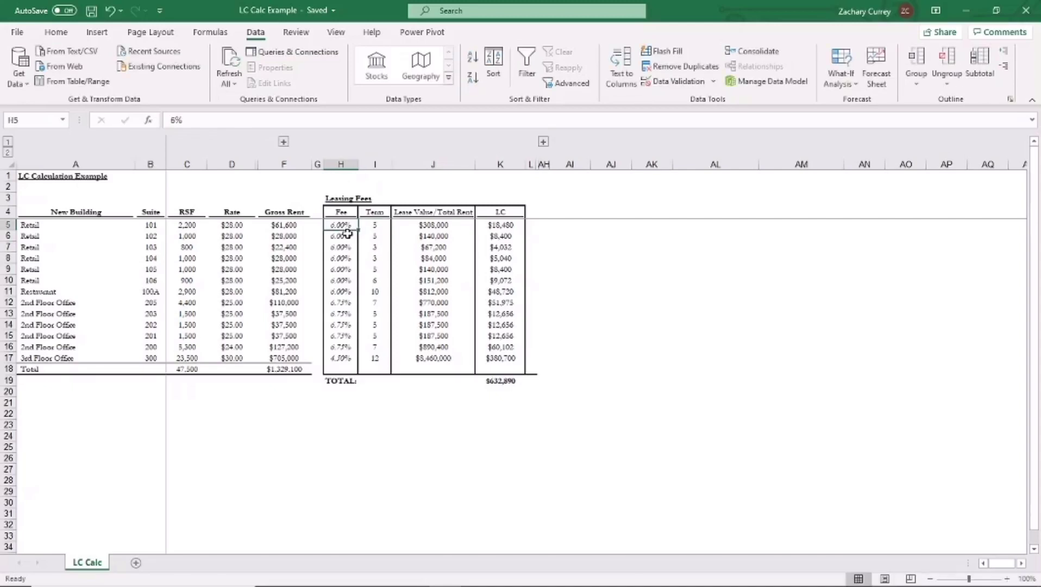
key(F2)
key(Escape)
key(Right)
key(Right)
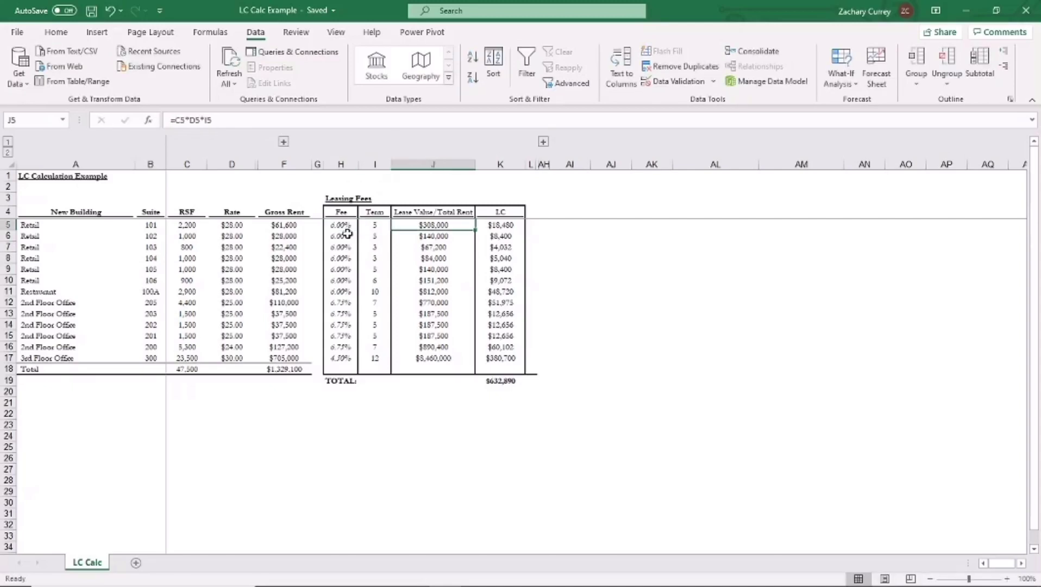
- Inspect the J5 lease value formula ($308,000) and the K5 LC formula ($18,480)
key(F2)
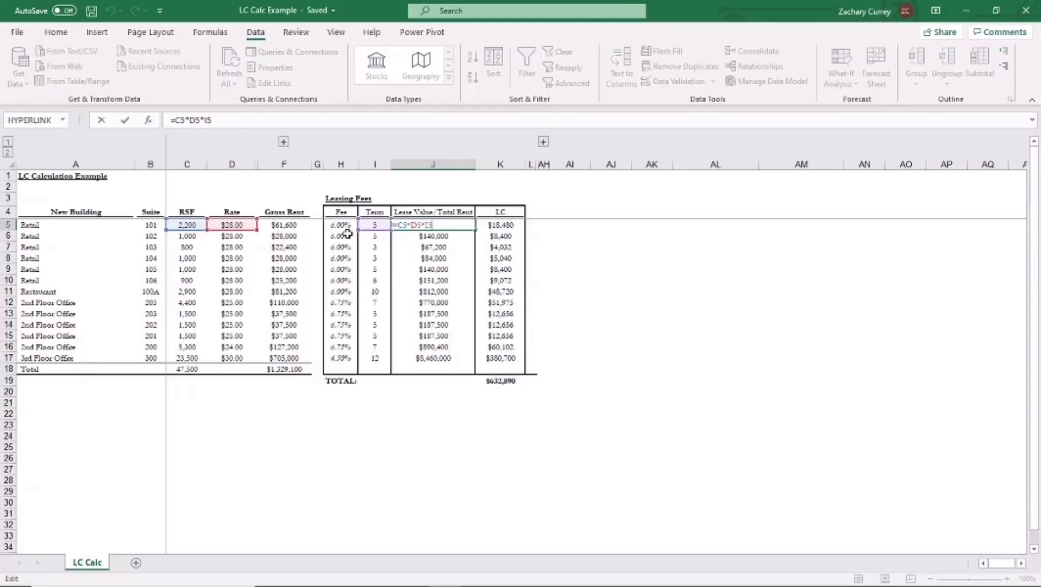
key(ctrl+Return)
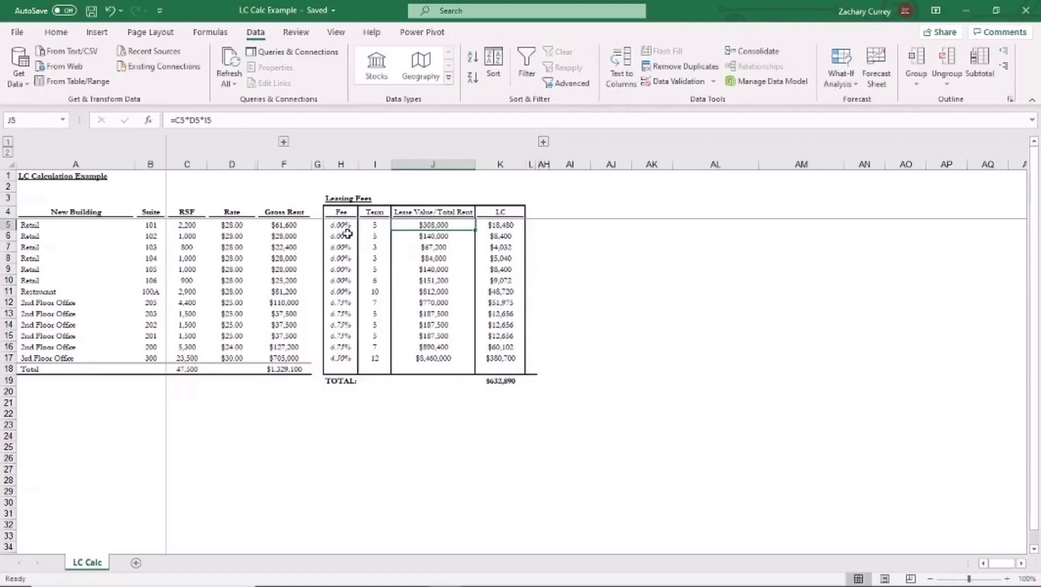
key(F2)
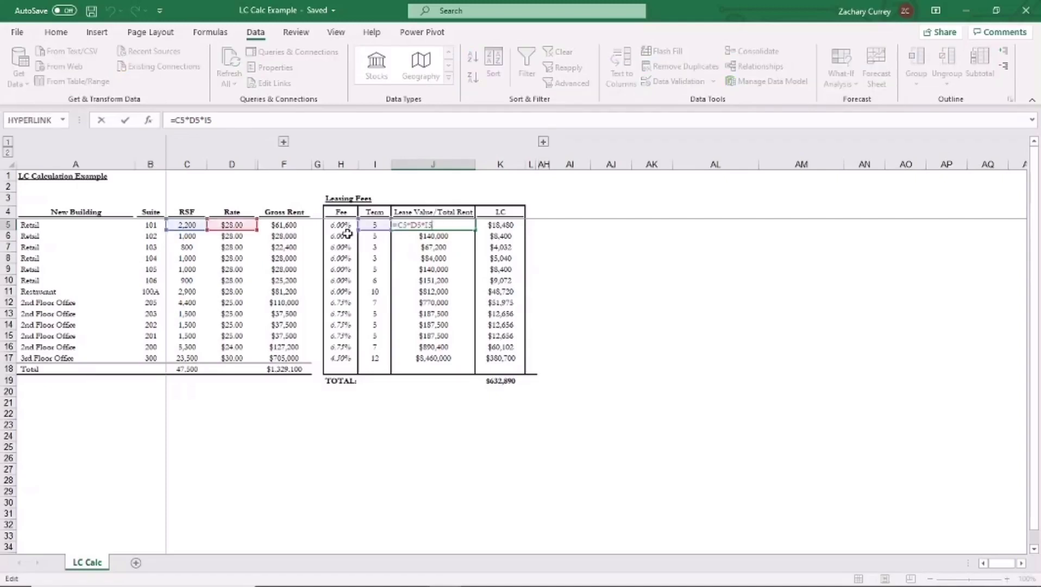
key(Escape)
key(Right)
key(F2)
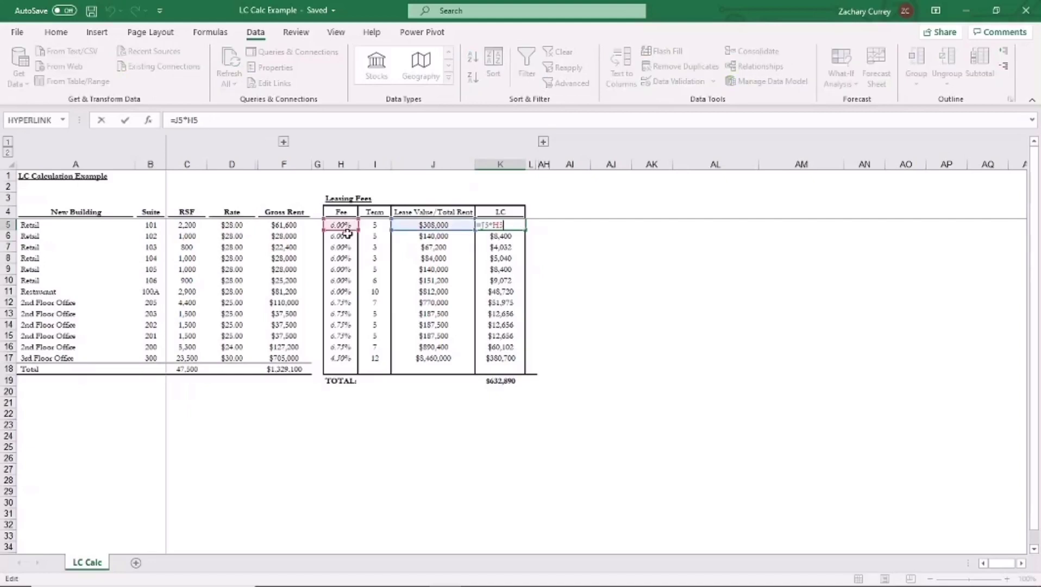
key(Escape)
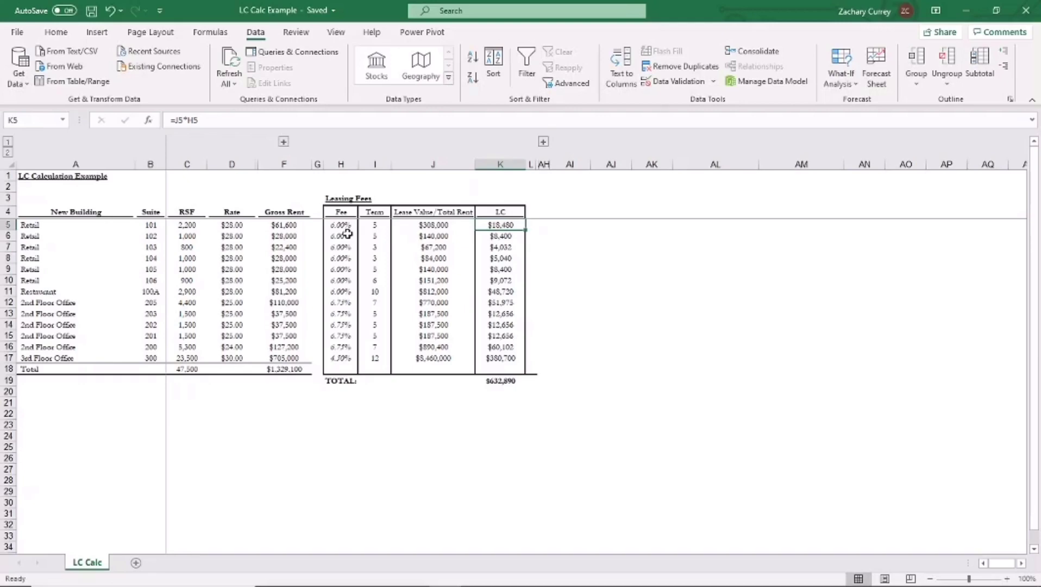
- Inspect the LC formulas in K15 to K17 and the SUM range of the K19 total
key(Down)
key(Down)
key(Down)
key(Down)
key(Down)
key(Down)
key(Down)
key(Down)
key(Down)
key(Down)
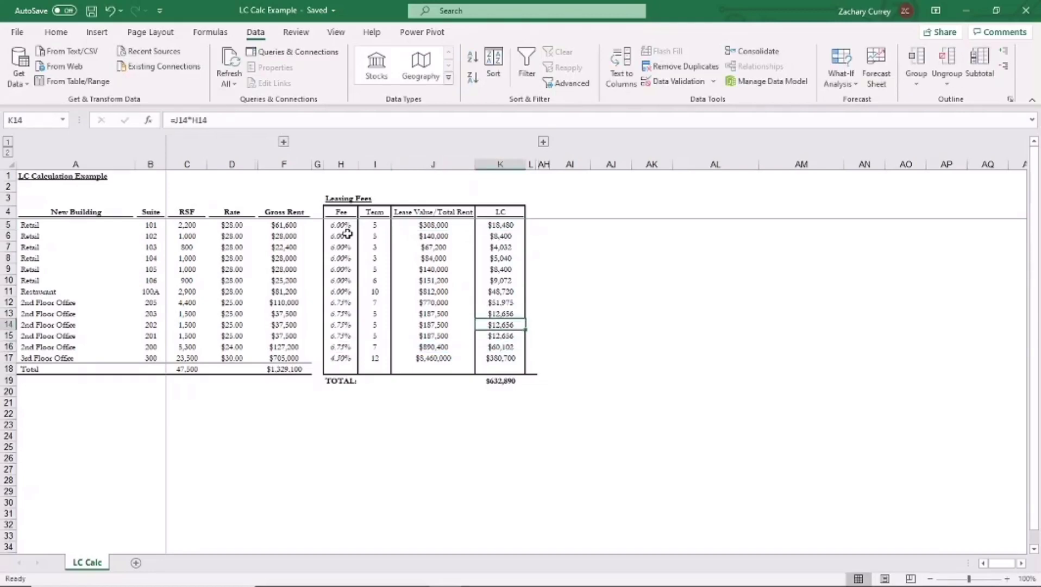
key(F2)
key(Return)
key(F2)
key(Return)
key(F2)
key(Return)
key(Down)
key(F2)
key(Escape)
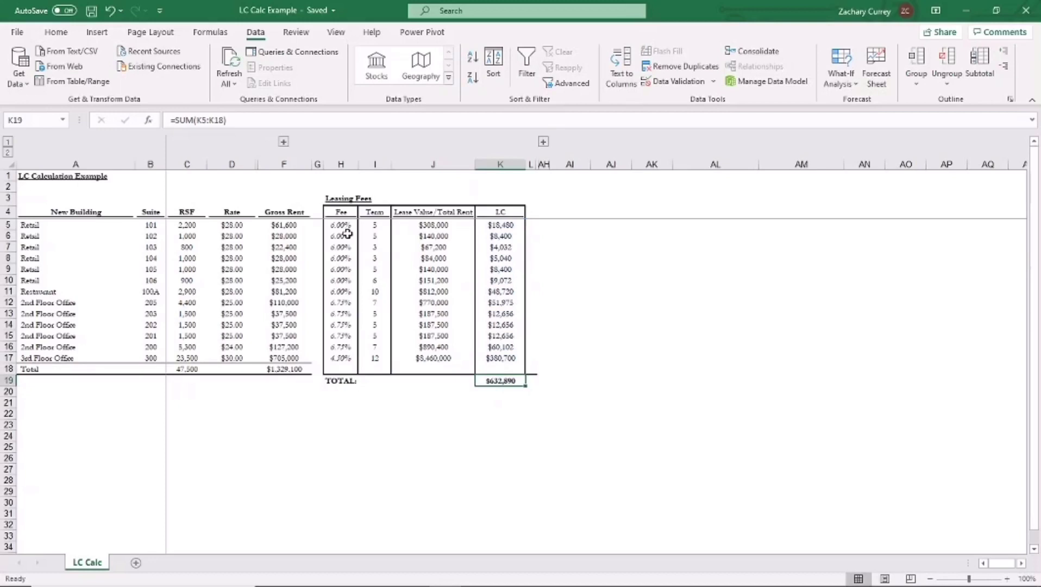
- Expand the hidden Annual Bumps column E and the manual LC table in columns P–AG
key(Up)
key(Up)
key(Up)
key(Up)
key(Up)
key(Up)
key(Up)
key(Up)
key(Up)
key(Up)
key(Up)
key(Up)
key(Up)
key(Up)
key(Left)
key(Left)
key(Left)
key(Left)
key(Left)
key(Left)
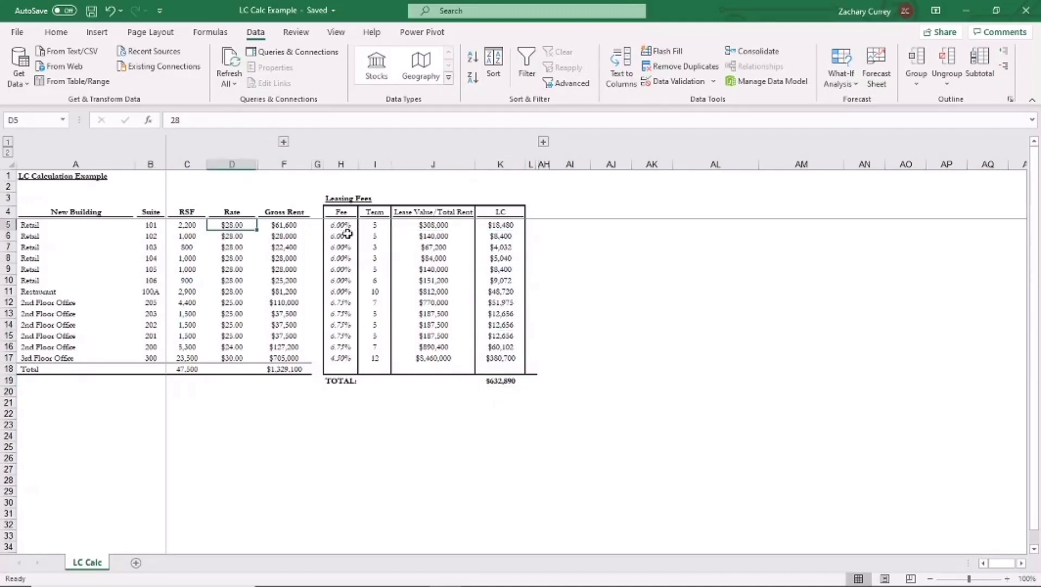
key(Right)
key(Right)
key(Right)
key(Right)
key(Right)
key(Right)
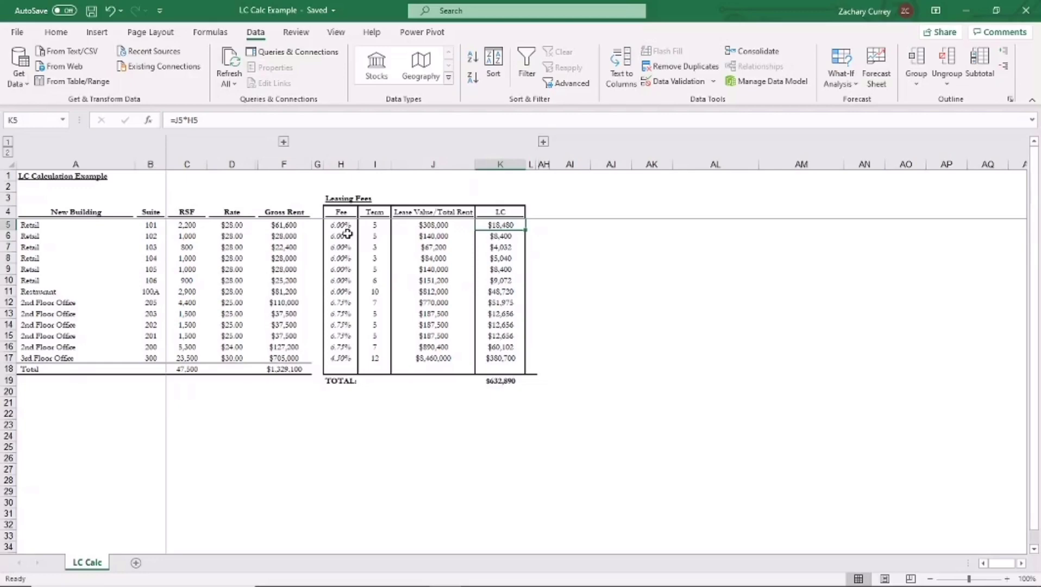
click(283, 142)
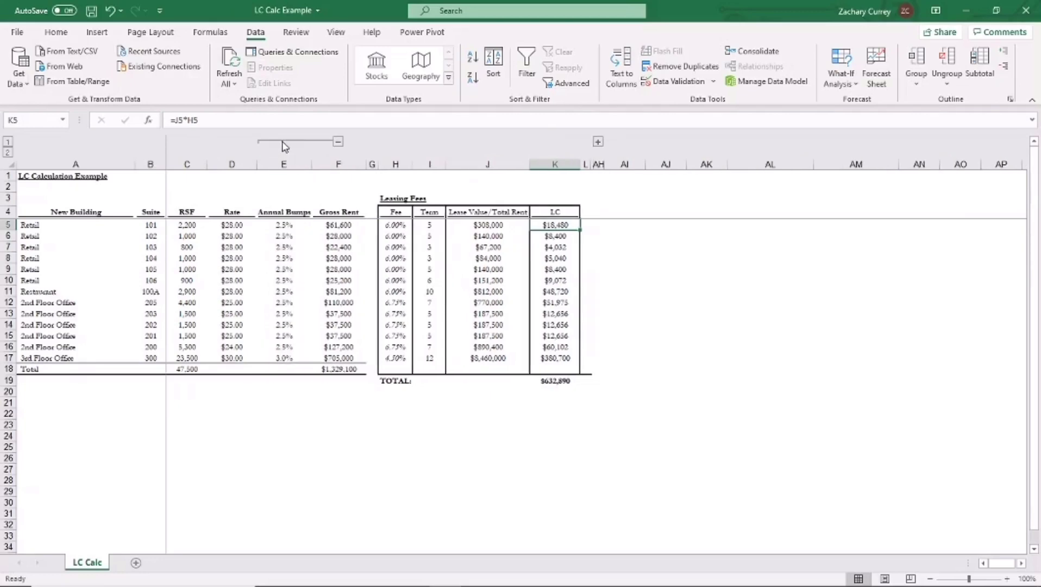
click(598, 142)
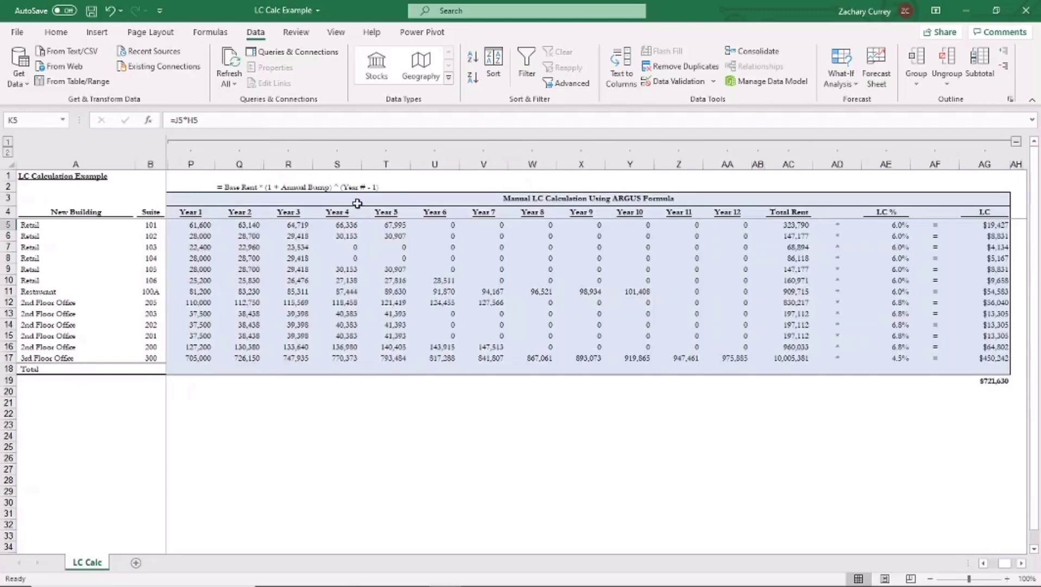
- Review the Annual Bumps values and the Year 1 rent formulas for the first two suites
key(Home)
key(Right)
key(Up)
key(Up)
key(Right)
key(Down)
key(Down)
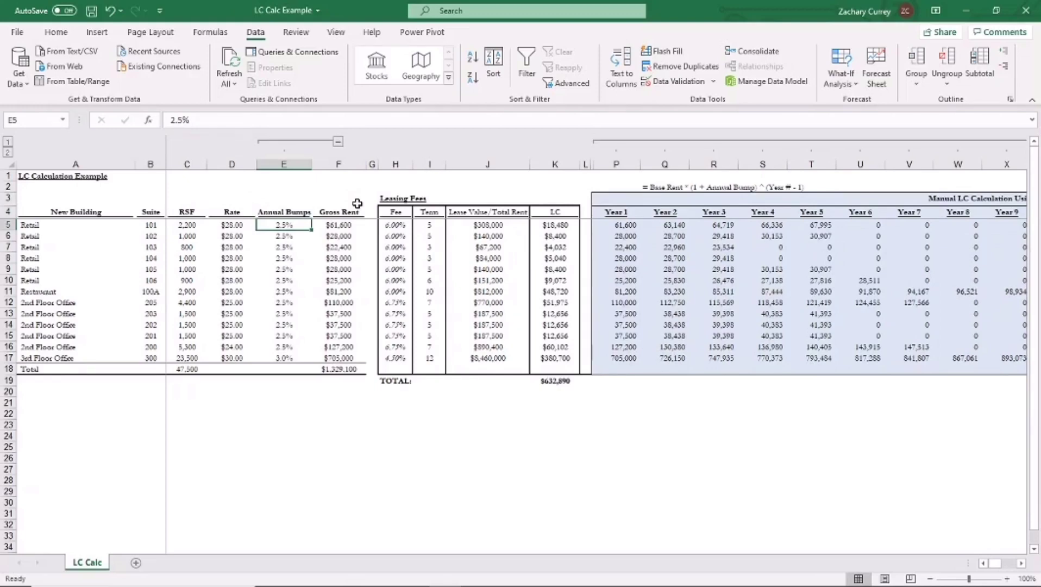
key(Right)
key(Right)
key(Right)
key(Right)
key(Right)
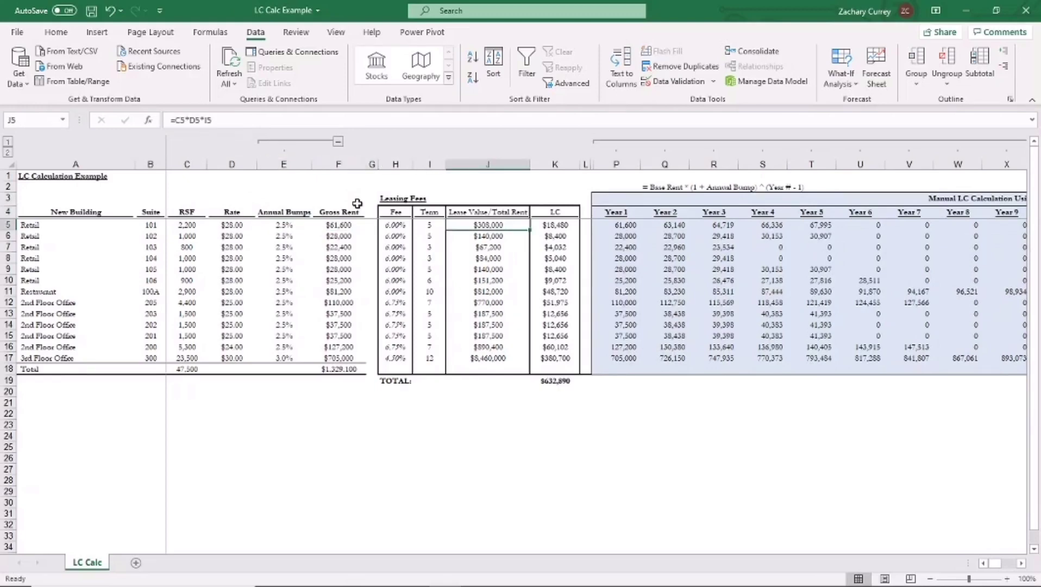
key(Up)
key(Down)
key(Down)
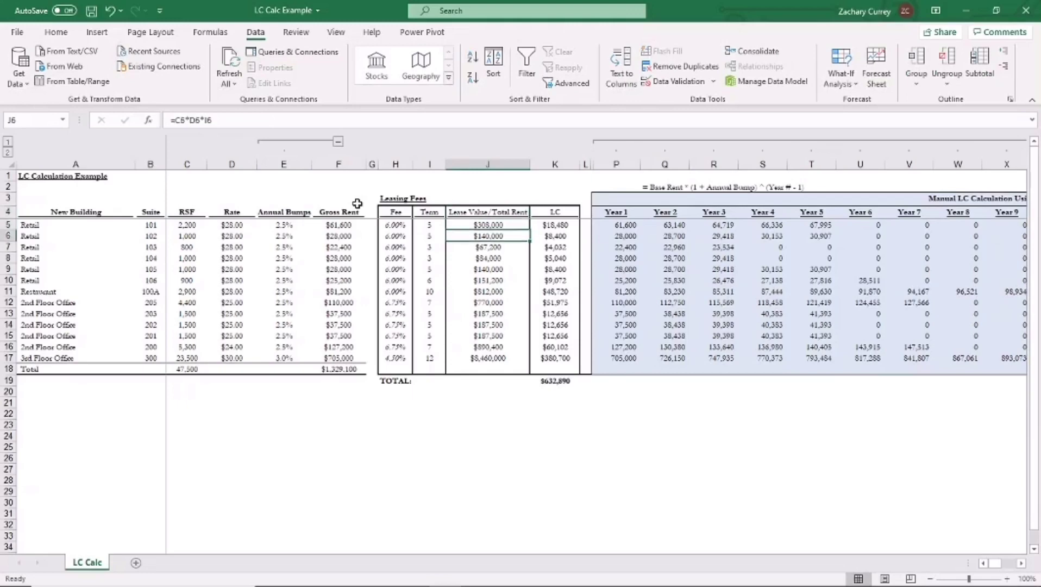
key(Right)
key(Right)
key(Right)
key(Up)
- Trace Year 1 rent back to gross rent and the lease value formula, then read the ARGUS note
key(ctrl+bracketleft)
key(F5)
key(Return)
key(Left)
key(Left)
key(Left)
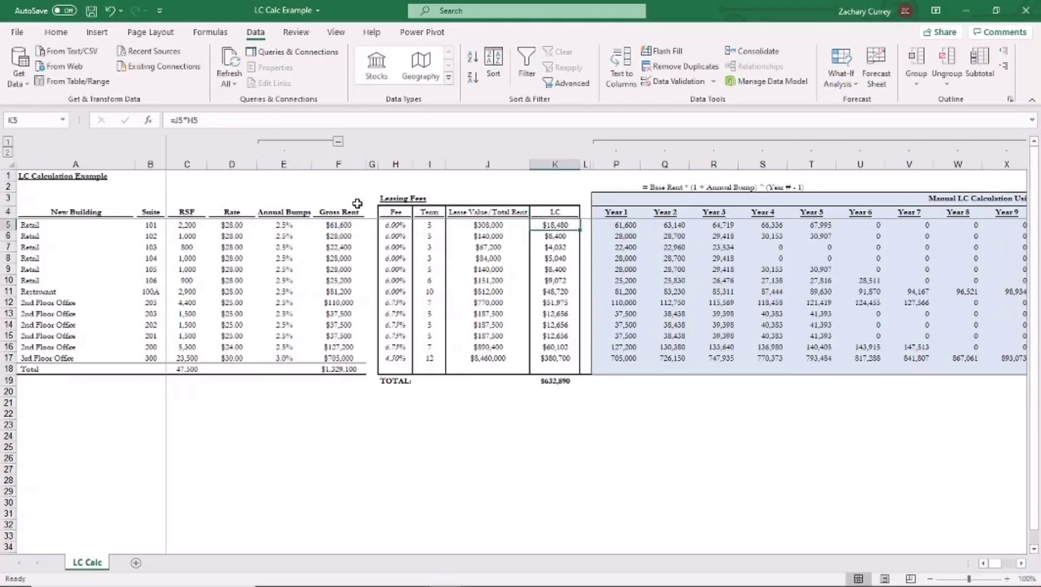
key(F2)
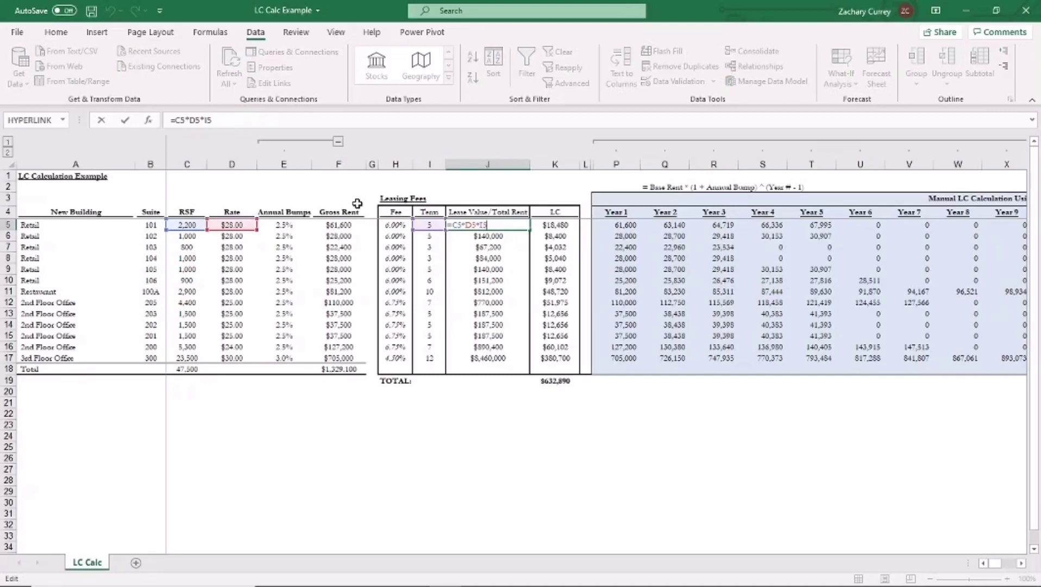
key(Escape)
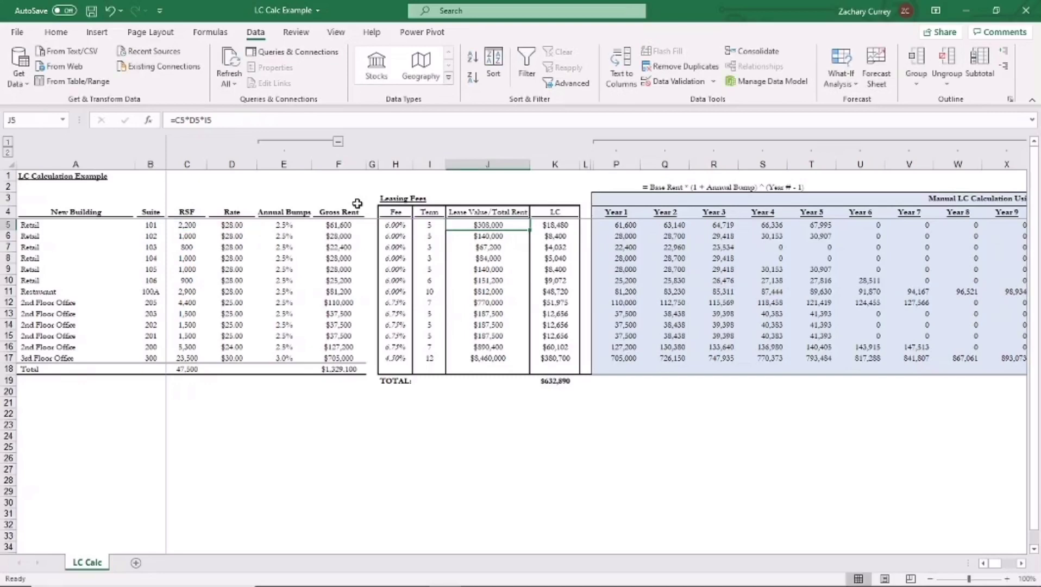
key(Right)
key(Right)
key(Right)
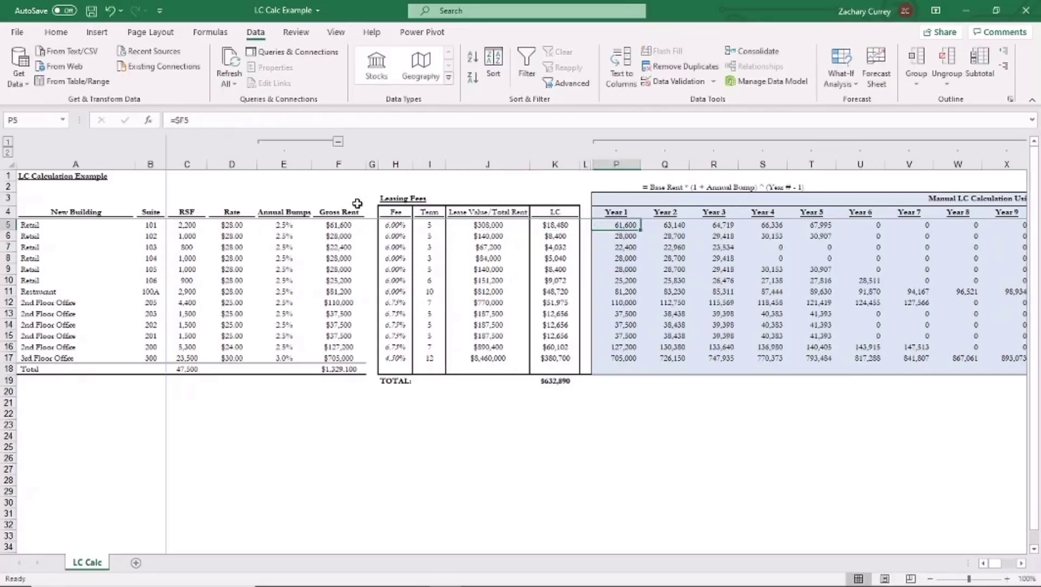
key(Up)
key(Up)
key(Up)
key(Right)
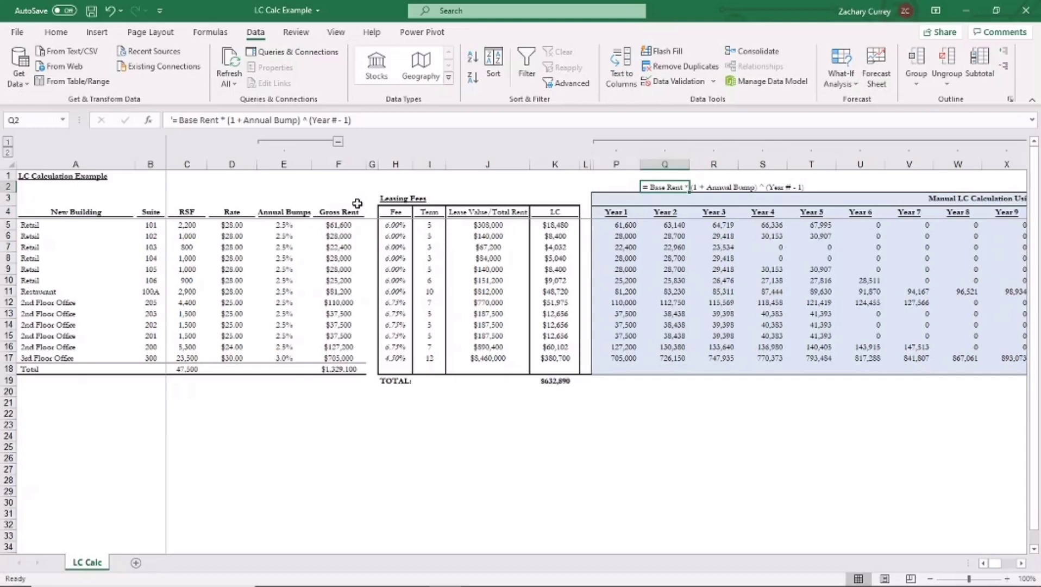
- Enter =$F5 in P5 so Year 1 equals the first suite's gross rent in F5
key(Down)
key(Up)
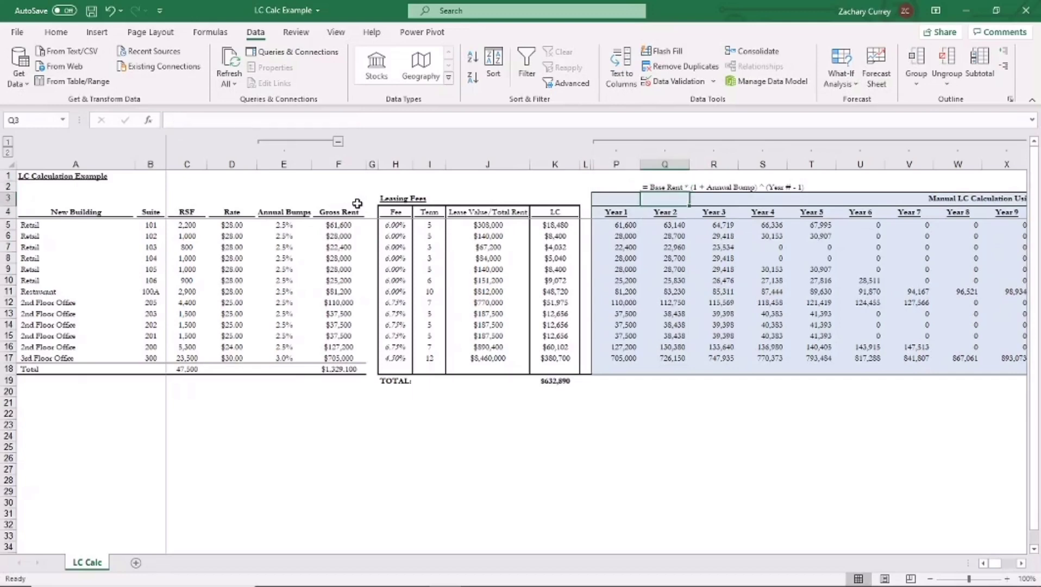
key(Up)
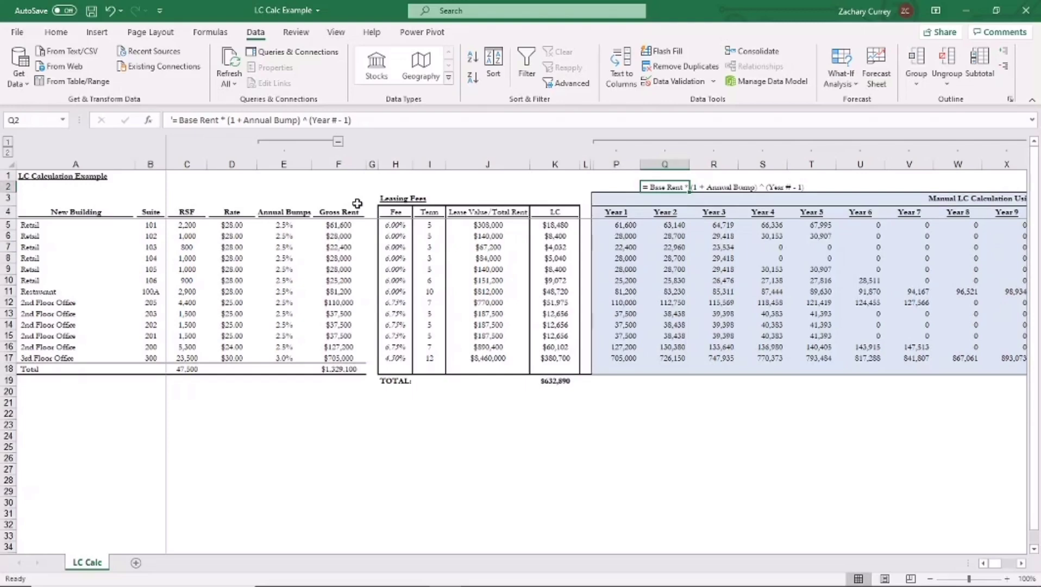
key(Down)
key(Down)
key(Down)
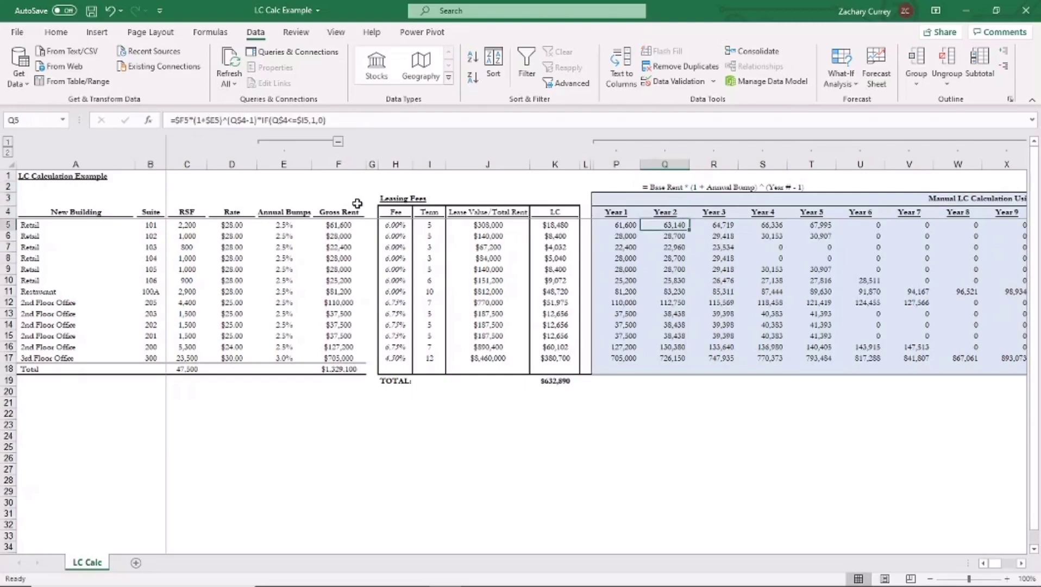
key(Left)
text(=$F5)
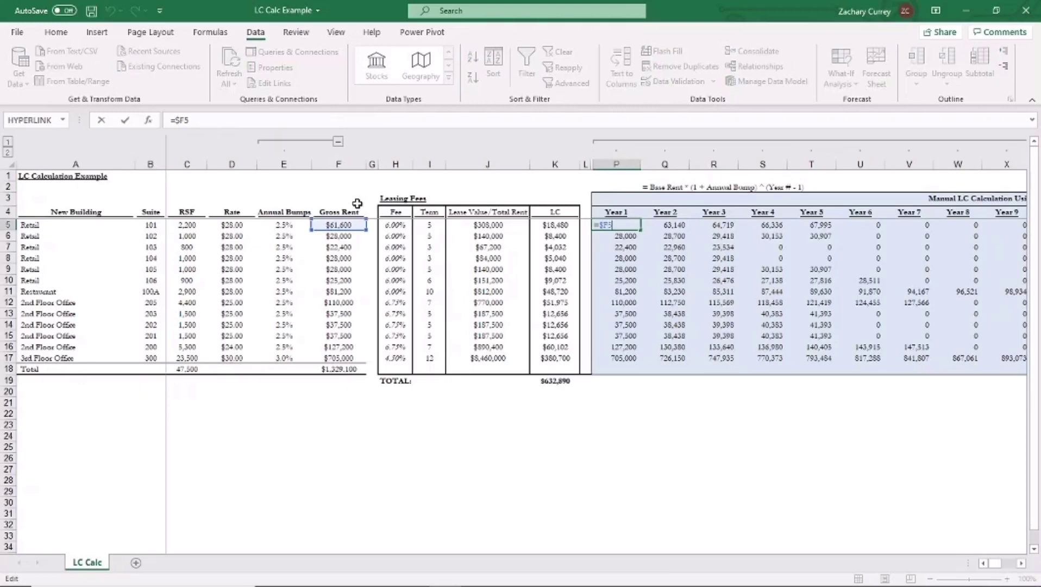
key(ctrl+Return)
key(Left)
key(Left)
key(Left)
key(Left)
key(Left)
key(Left)
key(Left)
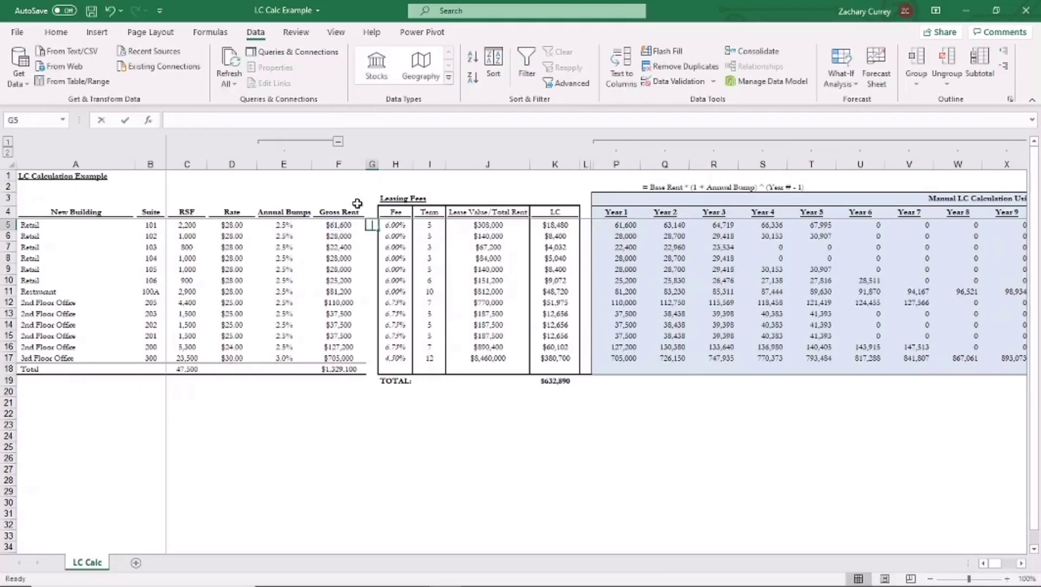
key(F2)
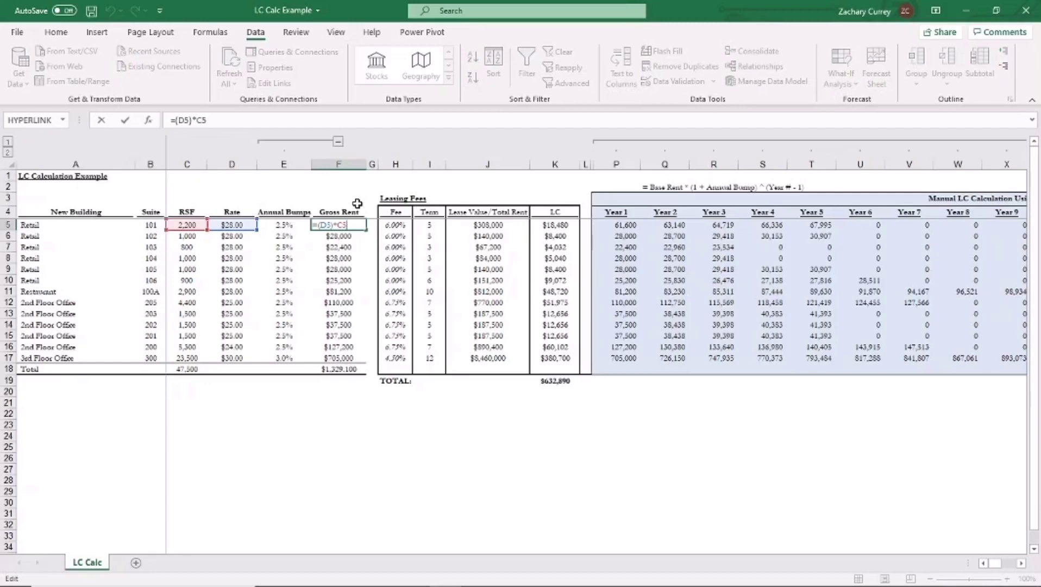
key(Escape)
key(Right)
key(Right)
key(Right)
key(Right)
key(Right)
key(Right)
key(Right)
text(=$F5)
key(Tab)
- Set Q5 to =$F5*(1+$E5)^(Q$4-1)*IF(Q$4<=$I5,1,0) for Year 2 rent
key(F2)
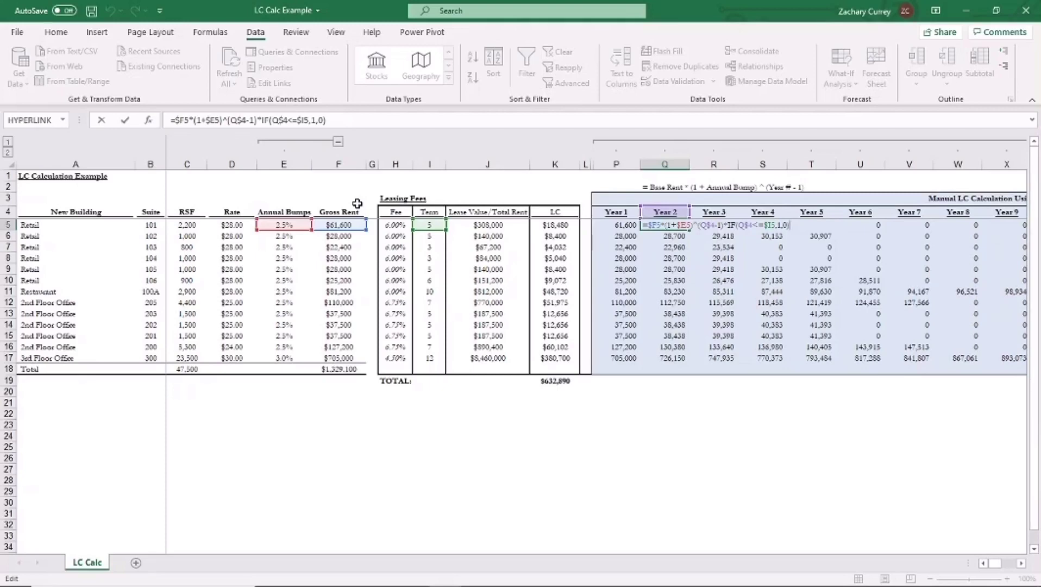
key(shift+Return)
key(Down)
key(F2)
key(Escape)
- Check Q5's Year 2 formula against the ARGUS note, reconfirm it, and inspect Year 3
key(Up)
key(Up)
key(Up)
key(Down)
key(Down)
key(Down)
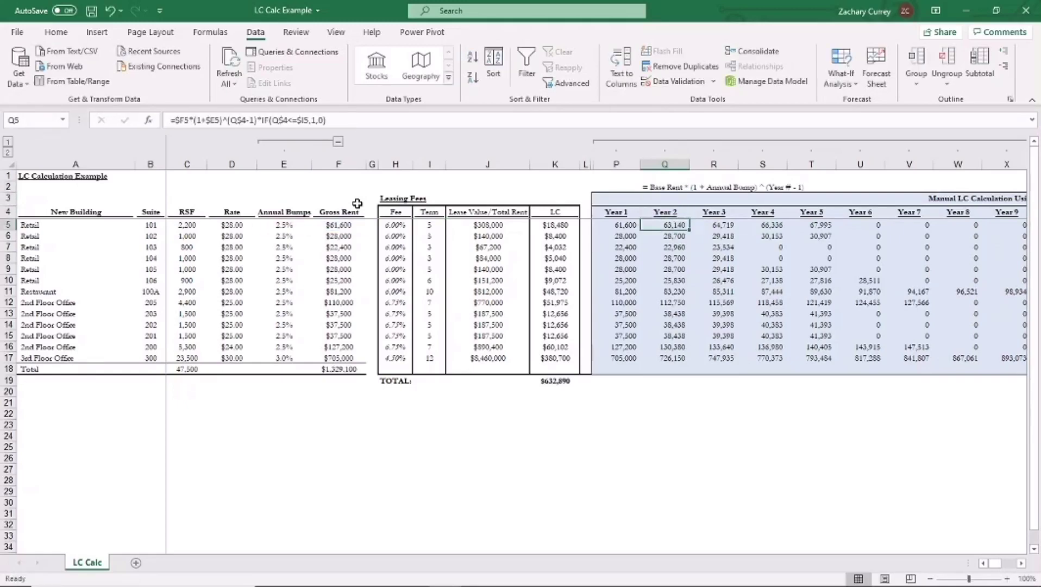
key(F2)
key(Escape)
key(F2)
key(Escape)
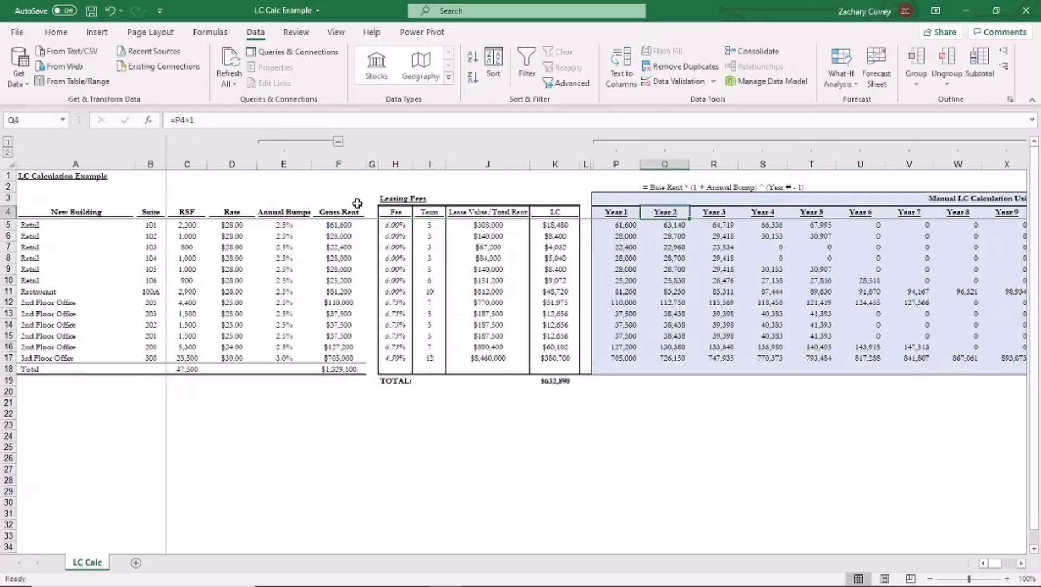
key(F2)
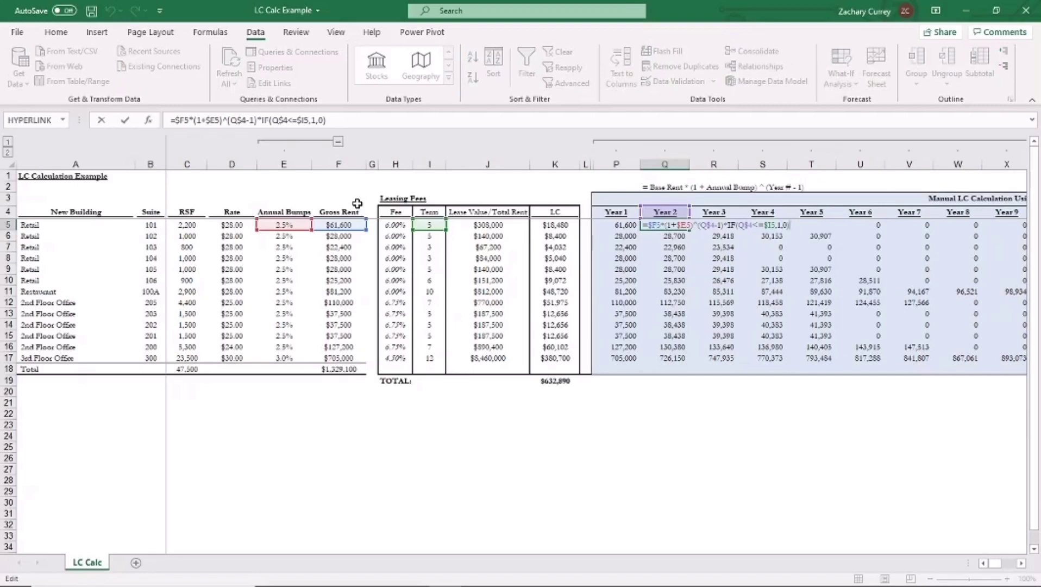
key(ctrl+Return)
key(Right)
key(F2)
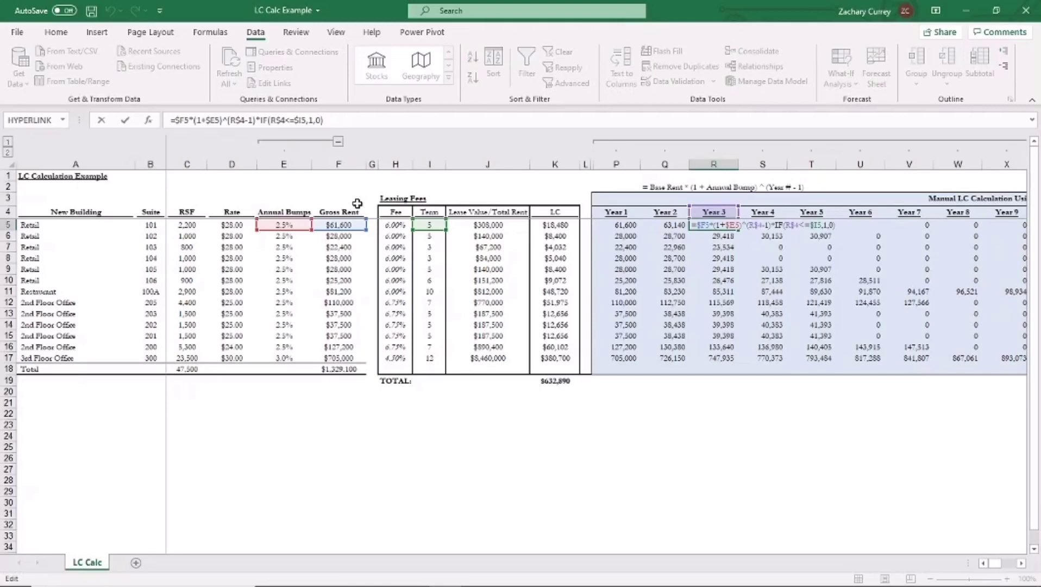
key(ctrl+Return)
key(Right)
key(F2)
key(ctrl+Return)
key(Right)
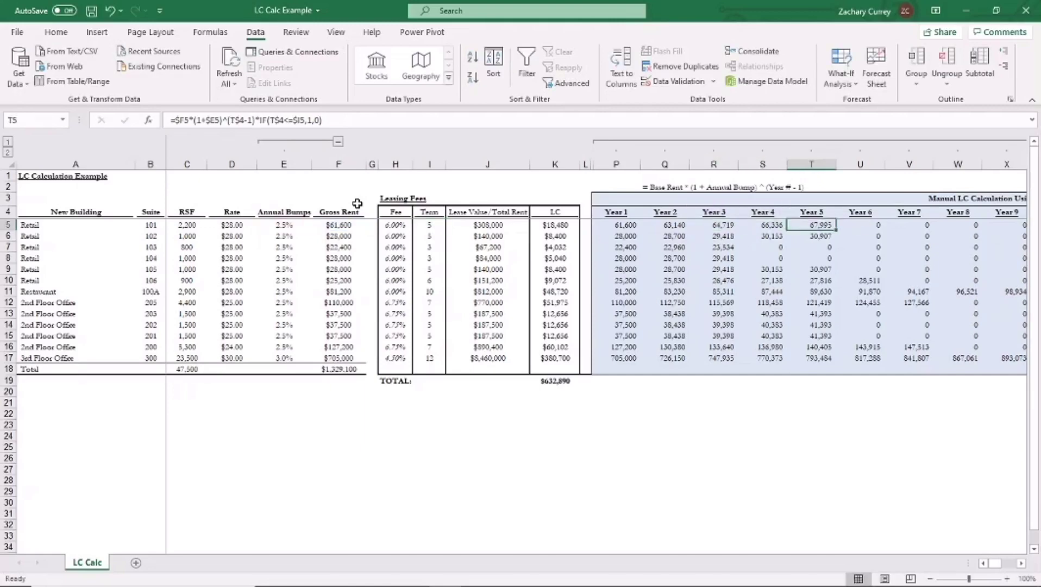
key(Left)
key(Left)
key(Left)
key(Left)
key(shift+Right)
key(shift+Right)
key(shift+Right)
key(shift+Right)
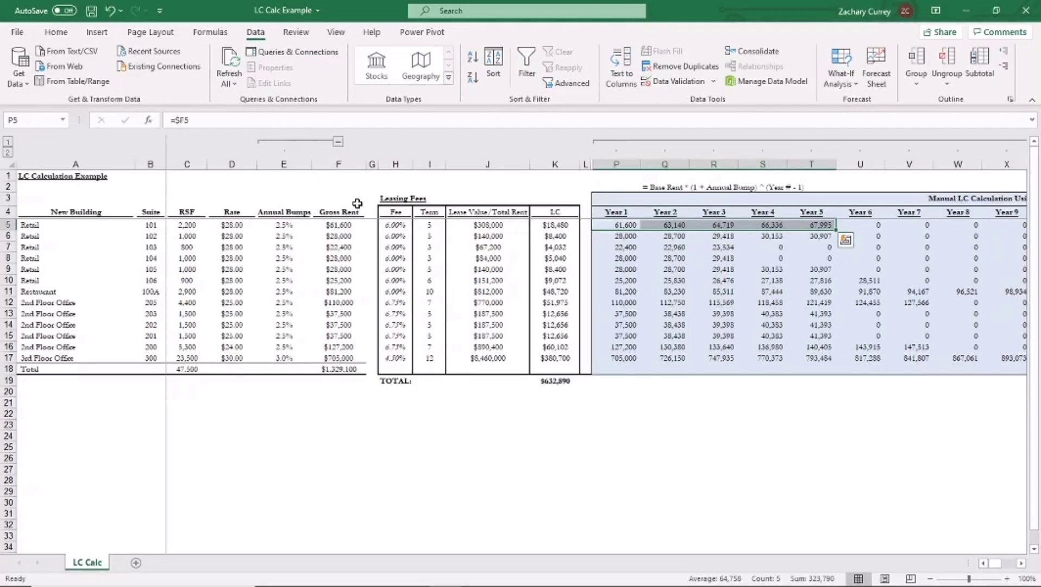
key(Down)
key(Down)
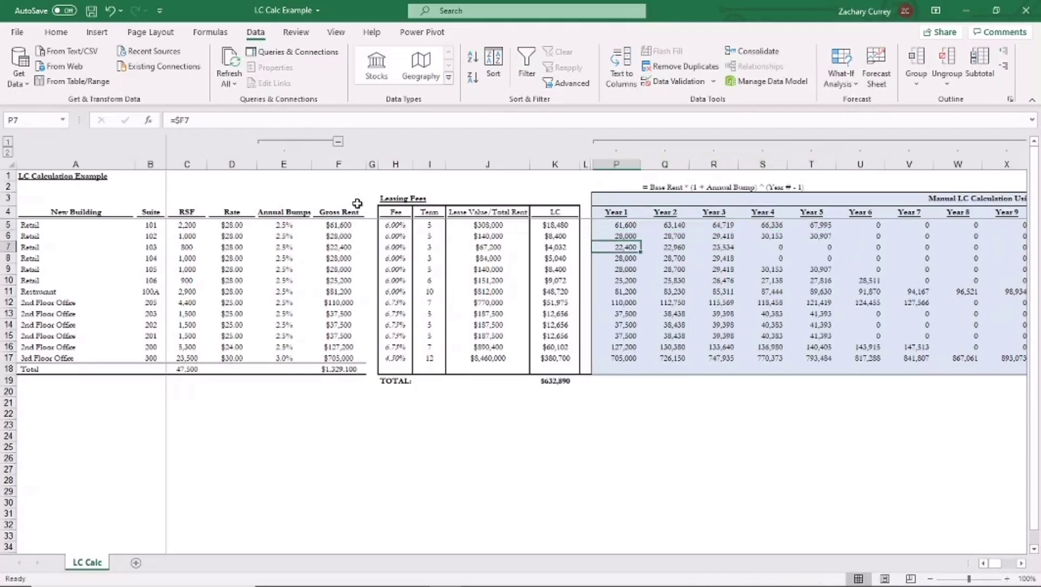
key(shift+Right)
key(shift+Right)
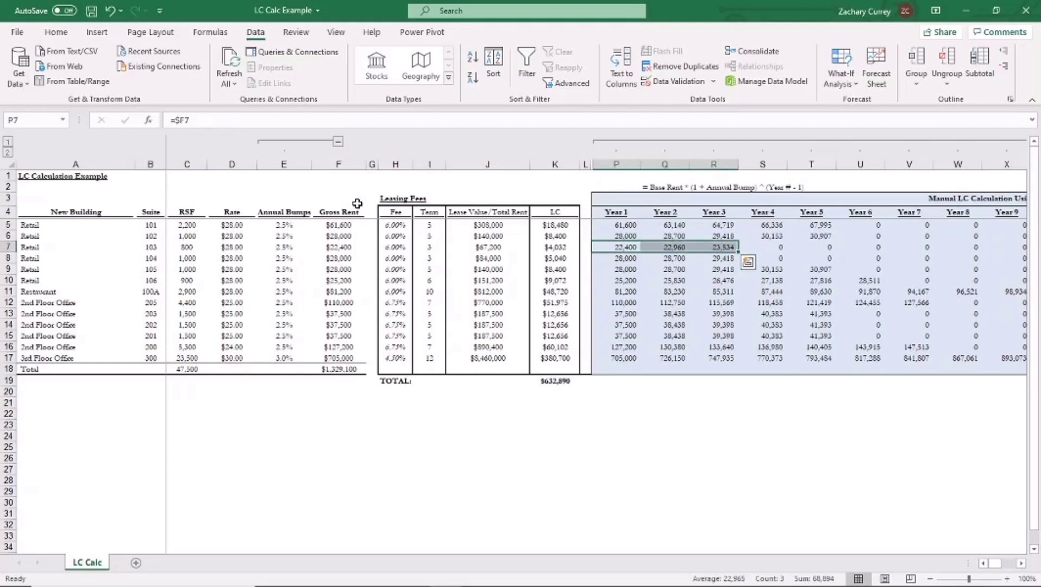
key(Down)
key(Down)
key(Down)
key(Down)
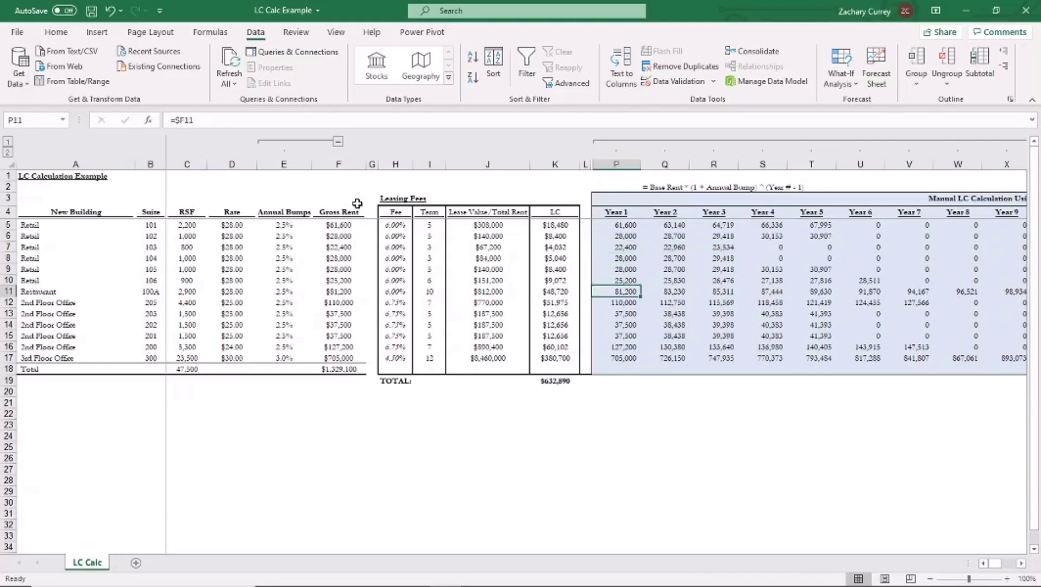
key(ctrl+shift+Right)
key(shift+Left)
key(shift+Left)
key(Down)
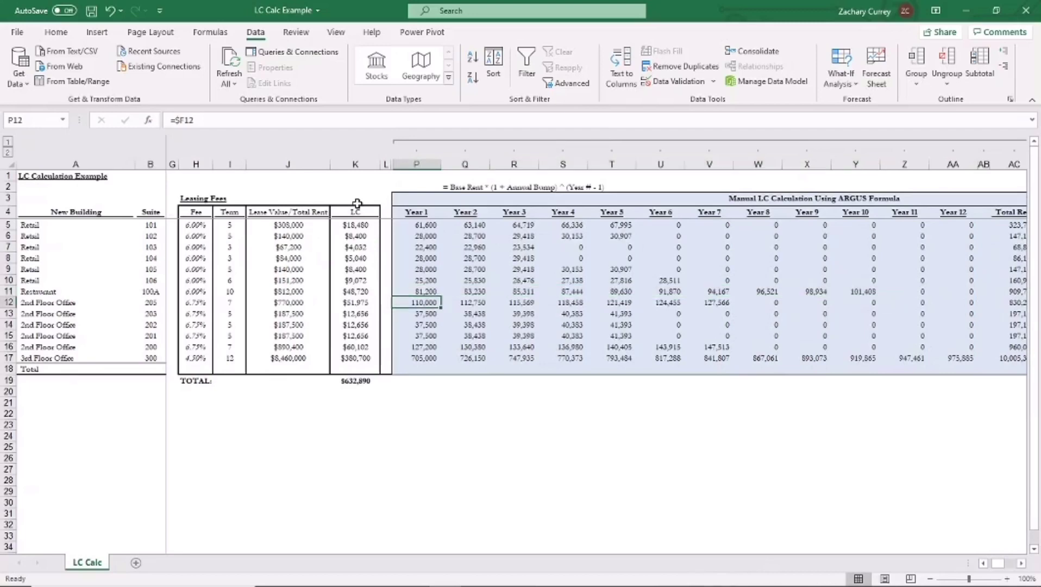
key(Down)
key(Down)
key(Down)
key(Down)
key(Down)
key(ctrl+shift+Right)
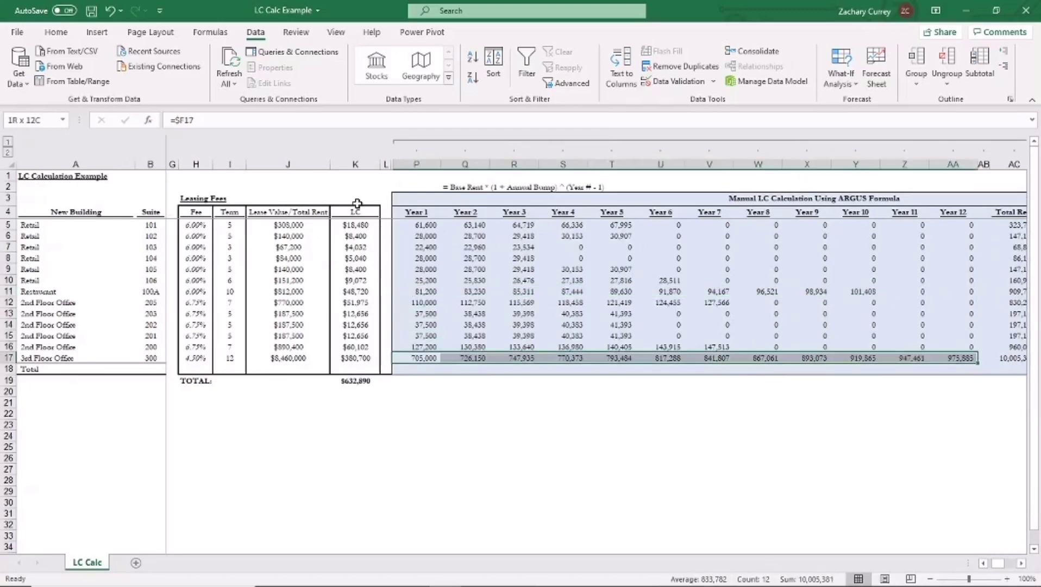
key(ctrl+Right)
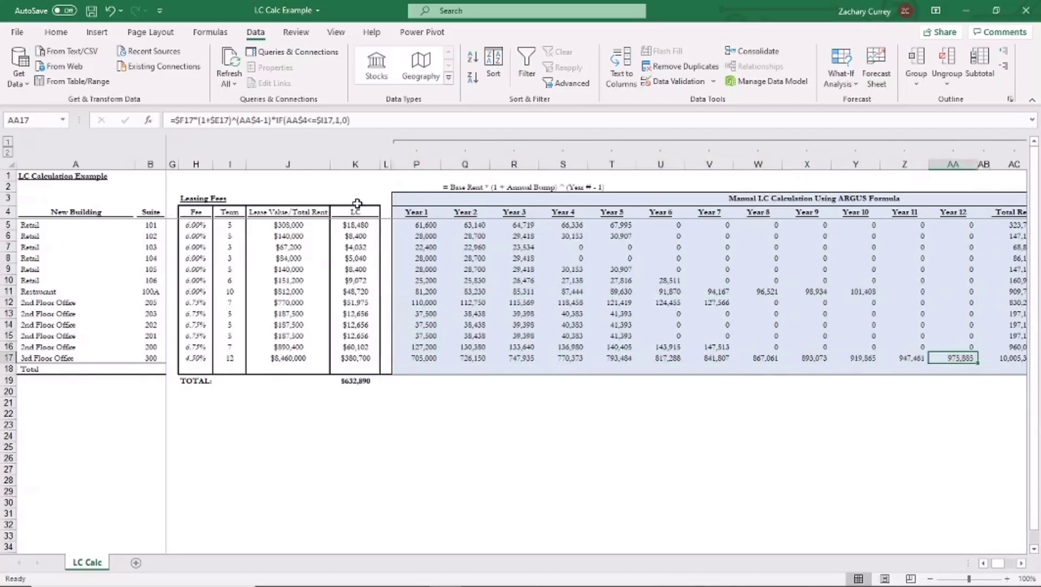
key(Up)
key(Up)
key(Up)
key(Up)
key(Up)
key(Up)
key(Up)
key(Up)
key(Up)
key(Up)
key(Up)
key(Up)
key(Right)
key(Right)
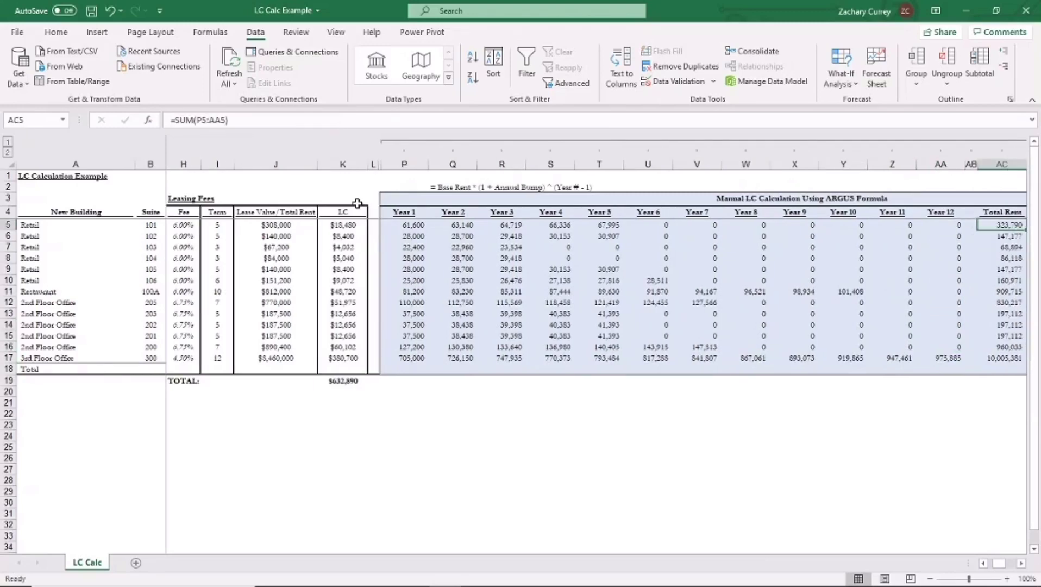
key(Down)
key(F2)
key(Return)
key(F2)
key(Return)
key(F2)
key(Escape)
key(Up)
key(Up)
key(Up)
key(Up)
key(Down)
key(Down)
key(Down)
key(Down)
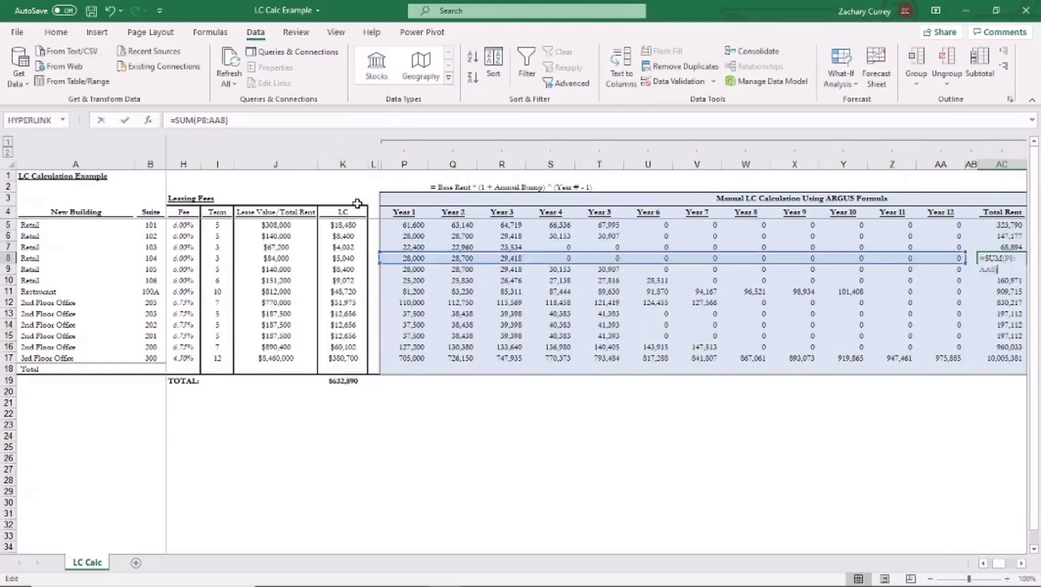
key(Up)
key(Up)
key(Up)
key(Right)
key(Right)
key(Right)
key(Right)
key(Right)
key(Left)
key(Left)
key(Left)
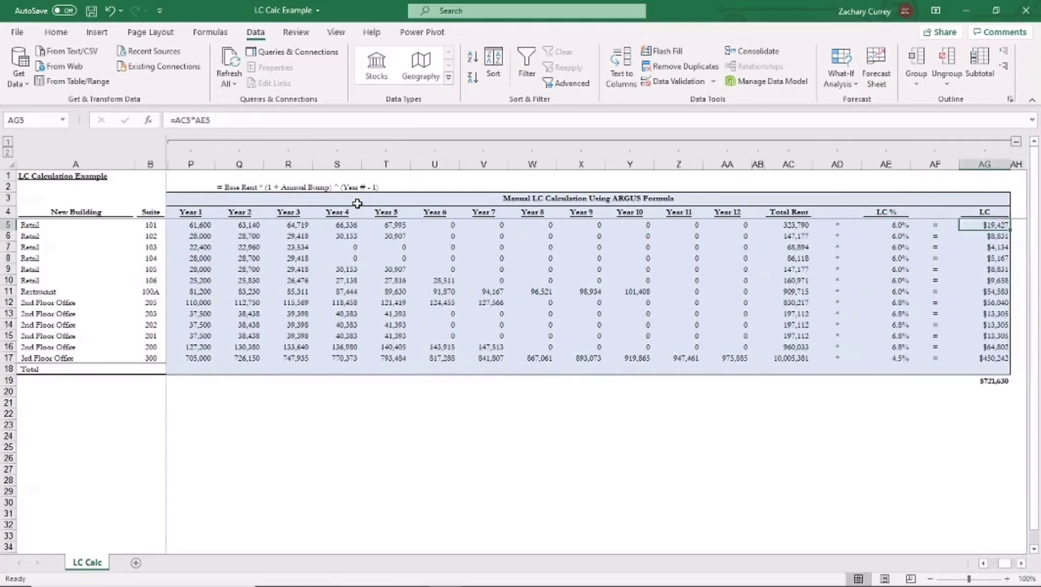
key(Right)
key(Right)
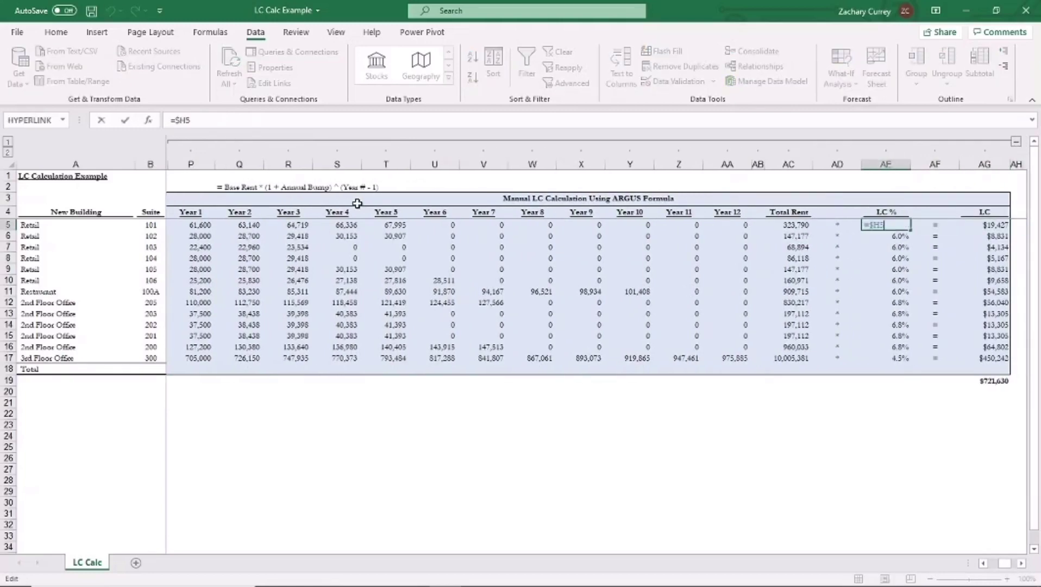
key(F2)
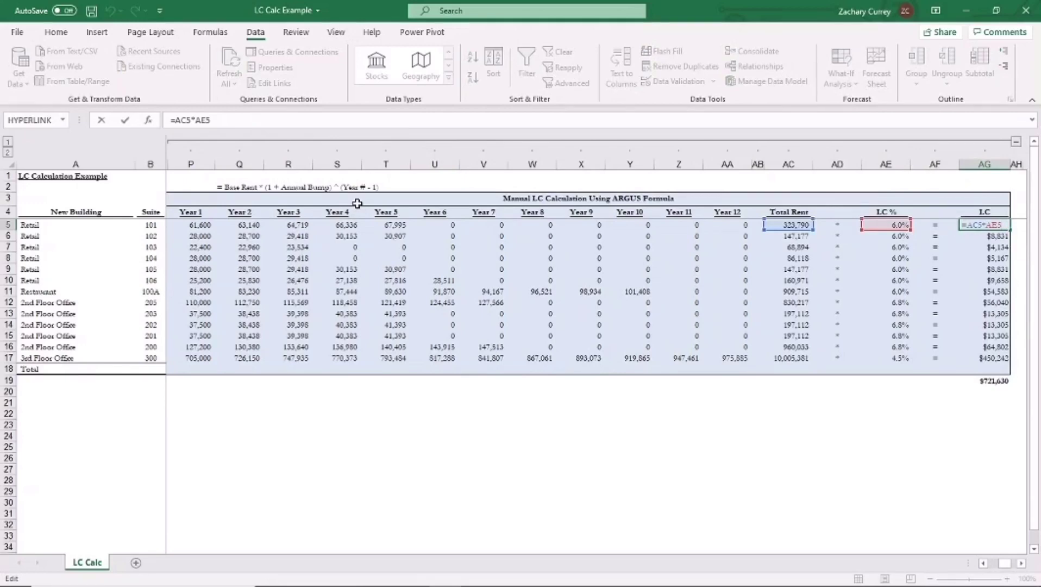
key(Escape)
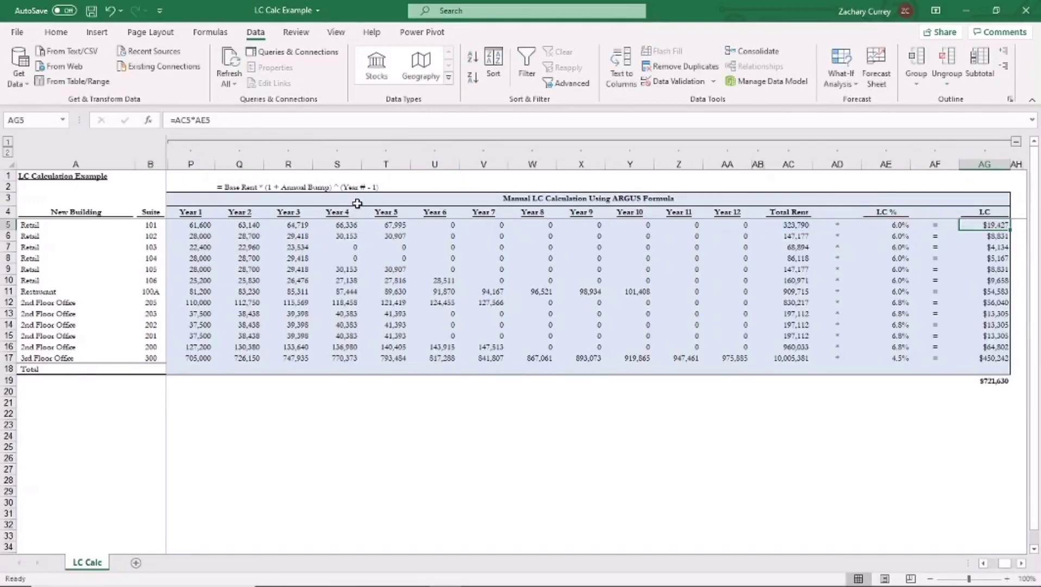
key(Down)
key(Down)
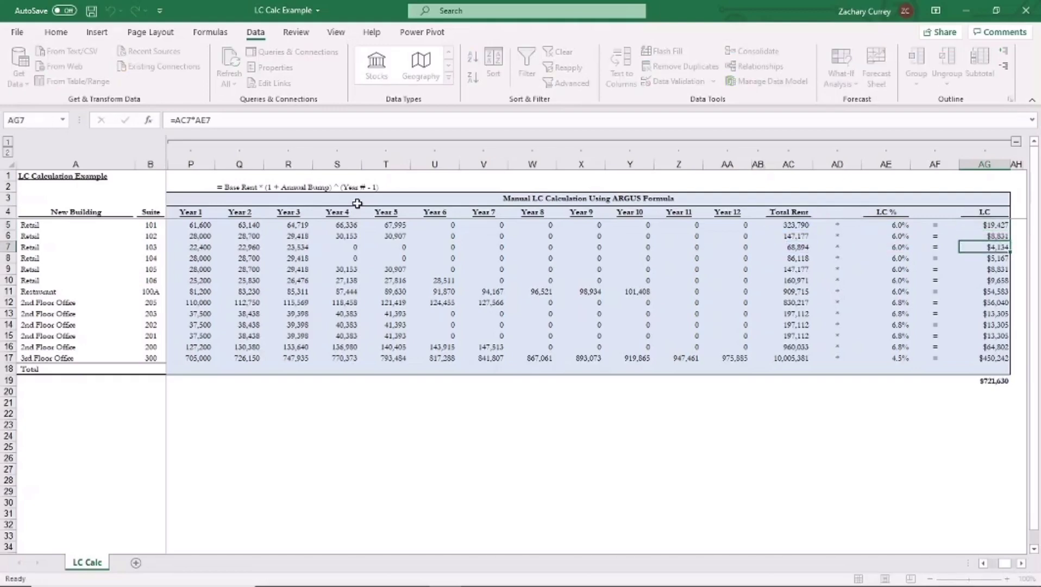
key(Down)
key(Down)
key(Down)
key(Down)
key(Down)
key(Down)
key(Down)
key(Down)
key(Down)
key(Down)
key(Down)
key(Down)
key(F2)
key(Escape)
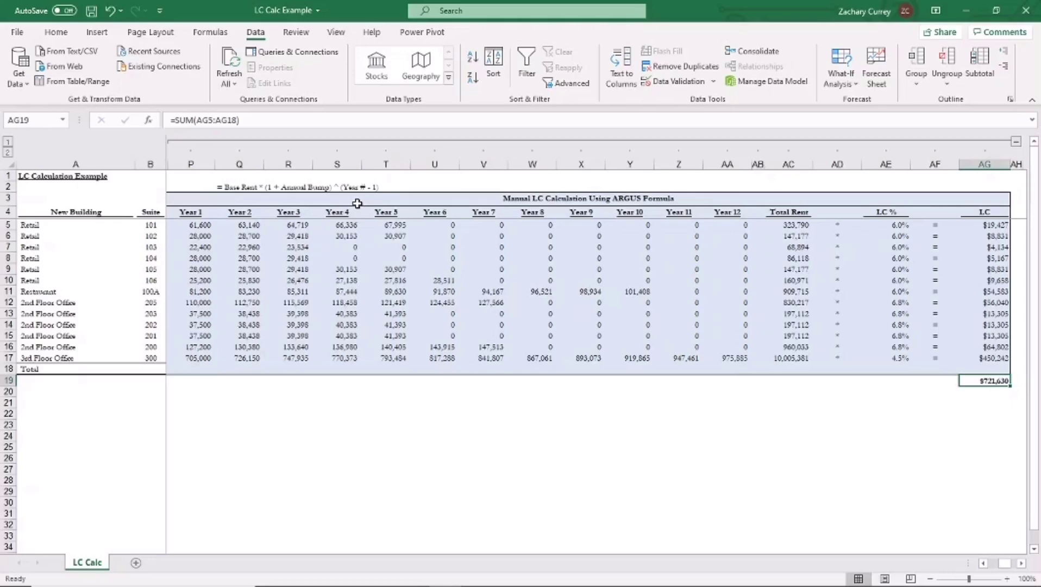
key(ctrl+Left)
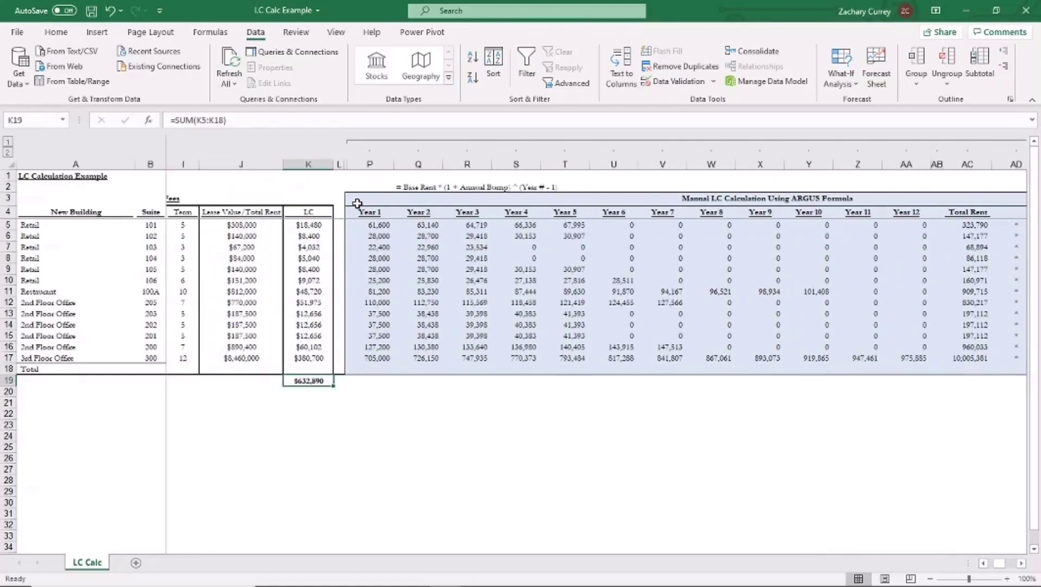
key(Up)
key(Up)
key(Right)
key(Right)
key(ctrl+Right)
key(ctrl+Right)
key(ctrl+Right)
key(Right)
key(Right)
key(Down)
key(Down)
key(Left)
key(Left)
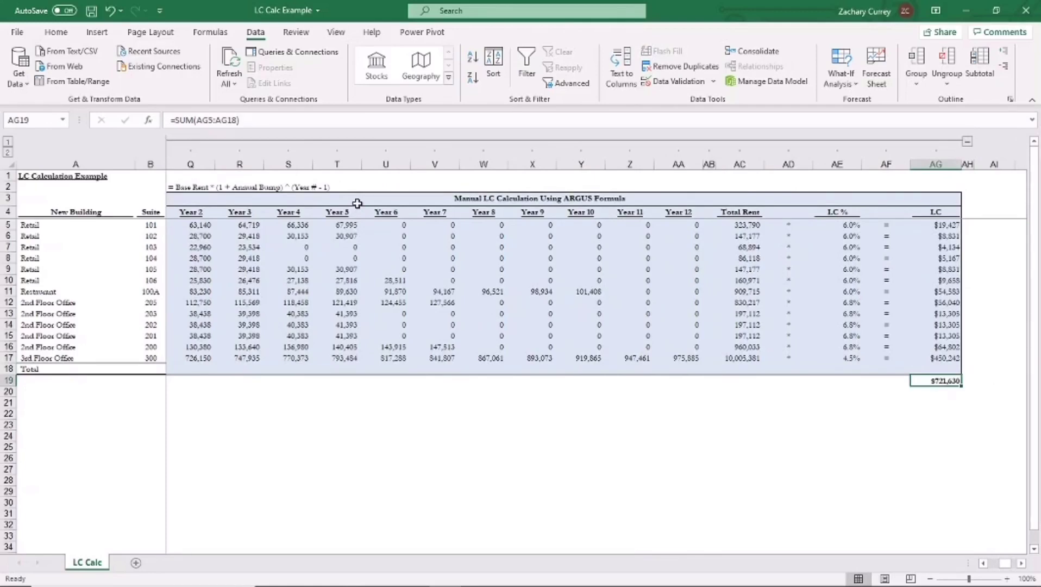
key(Left)
key(Left)
key(Left)
key(Left)
key(Left)
key(Left)
key(Left)
key(Left)
key(Left)
key(Left)
key(Left)
key(Left)
key(Left)
key(Left)
key(Left)
key(Left)
key(Left)
key(Left)
key(Left)
key(Left)
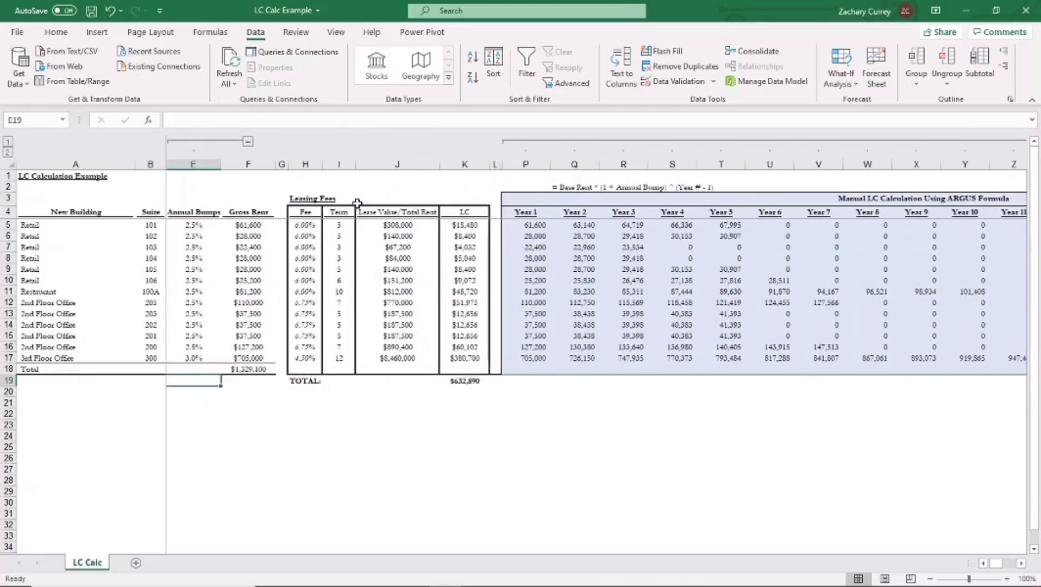
key(Left)
key(Up)
key(Up)
key(Right)
key(Right)
key(Right)
key(Right)
key(Right)
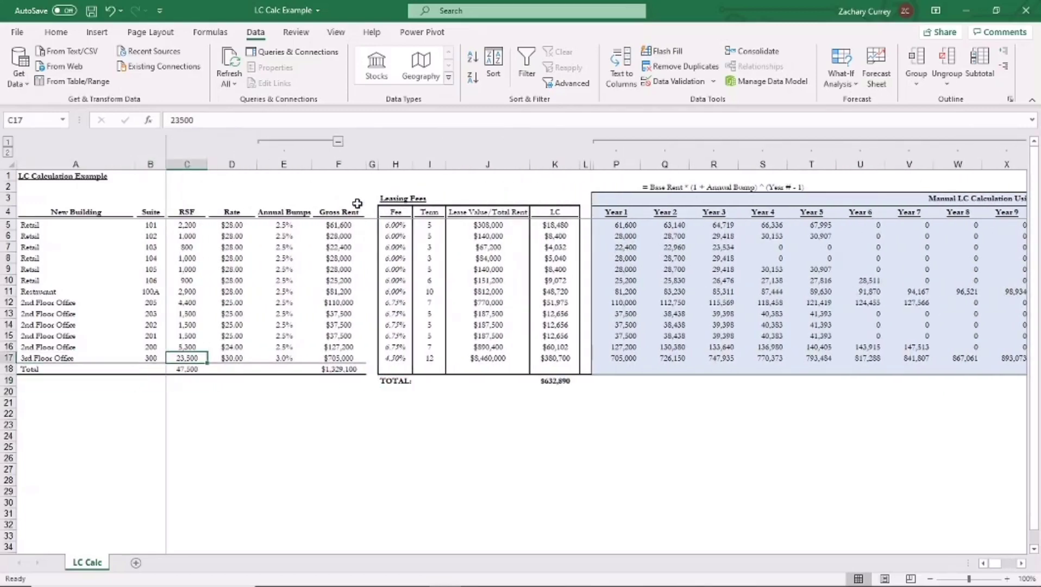
key(Right)
key(Right)
key(Right)
key(Right)
key(Right)
key(Right)
key(Right)
key(Right)
key(Up)
key(Up)
key(Up)
key(Up)
key(Up)
key(Up)
key(Up)
key(Up)
key(Up)
key(Up)
key(Up)
key(Up)
key(Up)
key(Up)
key(Up)
key(Up)
key(Left)
key(Left)
key(Down)
key(Down)
key(Down)
key(Down)
key(Down)
key(Down)
key(Down)
key(Down)
key(Down)
key(Down)
key(Down)
key(Down)
key(Down)
key(Down)
key(Down)
key(Down)
key(Down)
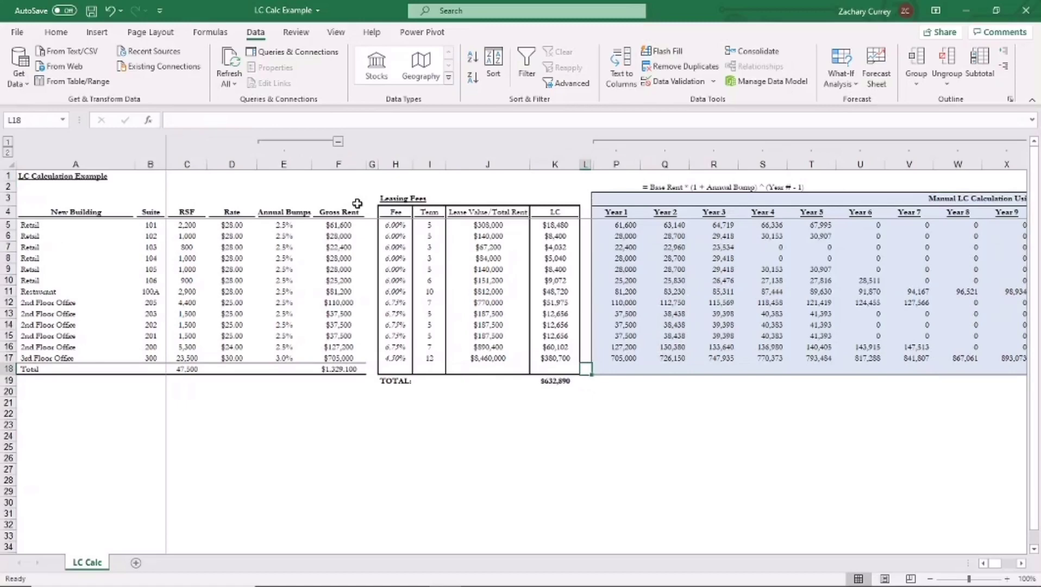
key(Down)
key(Up)
key(Up)
key(Right)
key(Right)
key(Right)
key(Right)
key(Right)
key(Right)
key(Right)
key(Right)
key(Right)
key(Right)
key(Right)
key(Right)
key(Right)
key(Right)
key(Right)
key(Right)
key(Right)
key(Right)
key(Right)
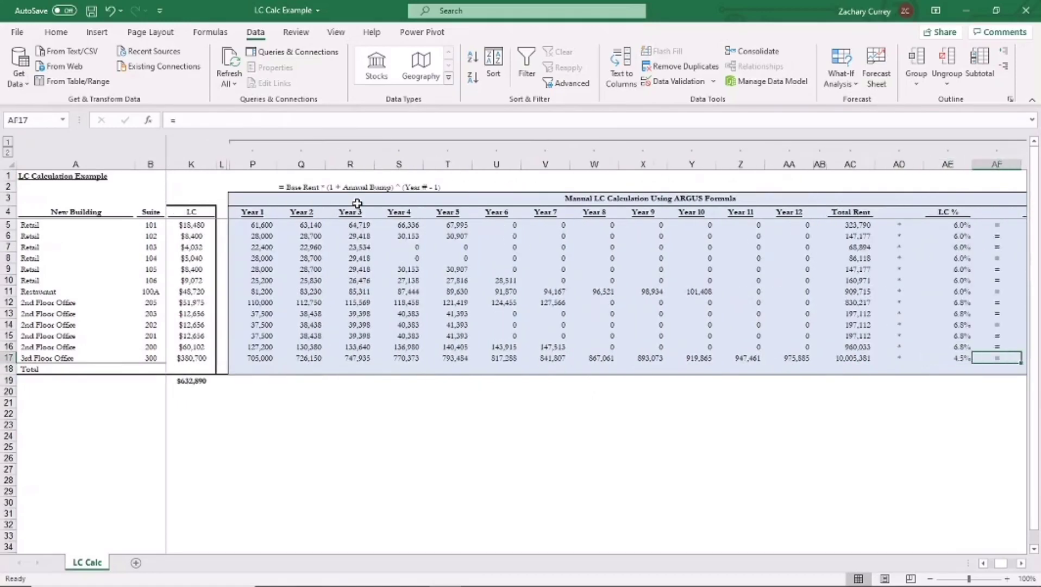
key(Left)
key(Down)
key(Down)
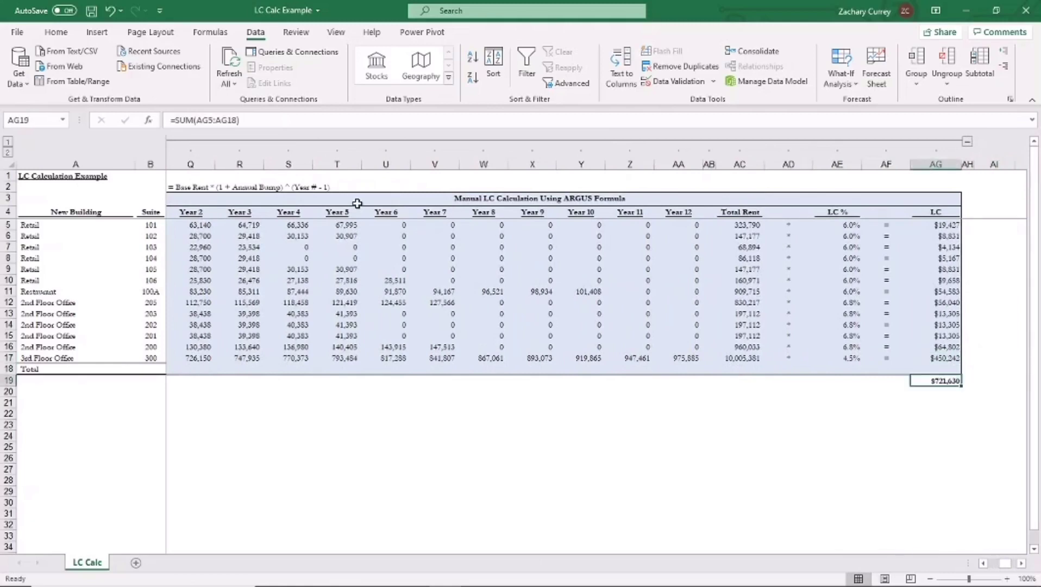
key(Home)
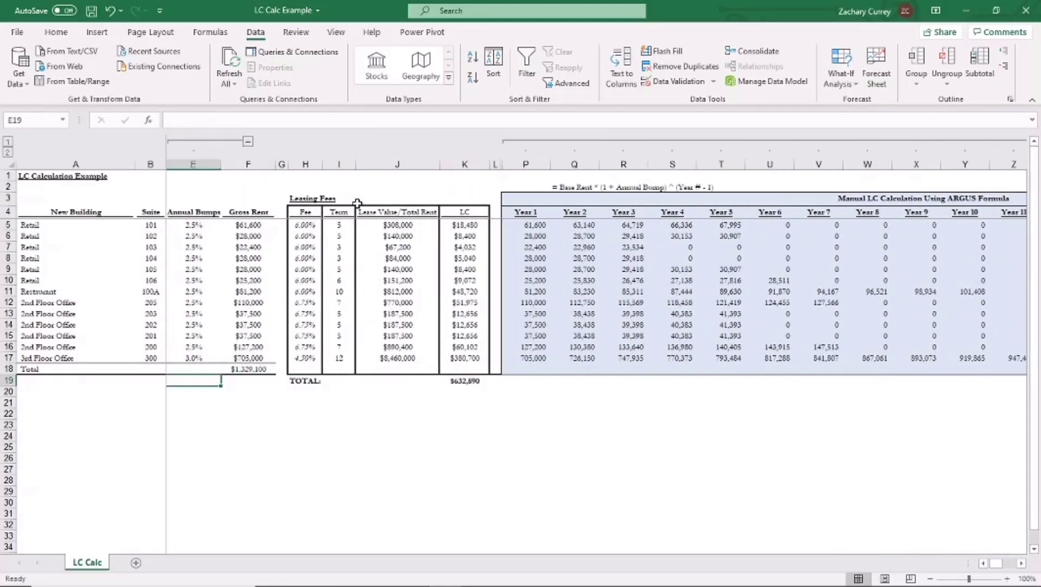
key(ctrl+Home)
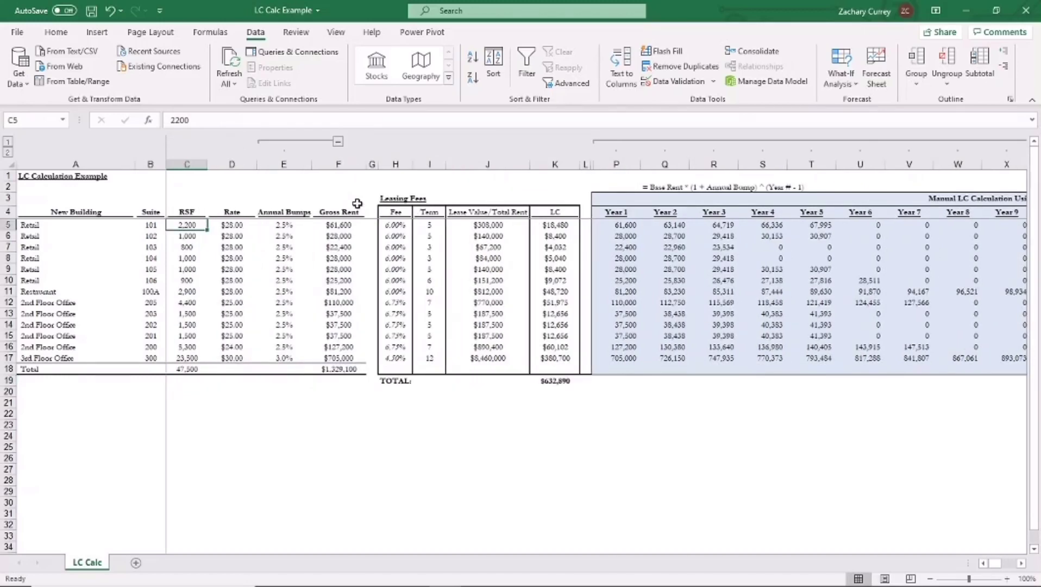